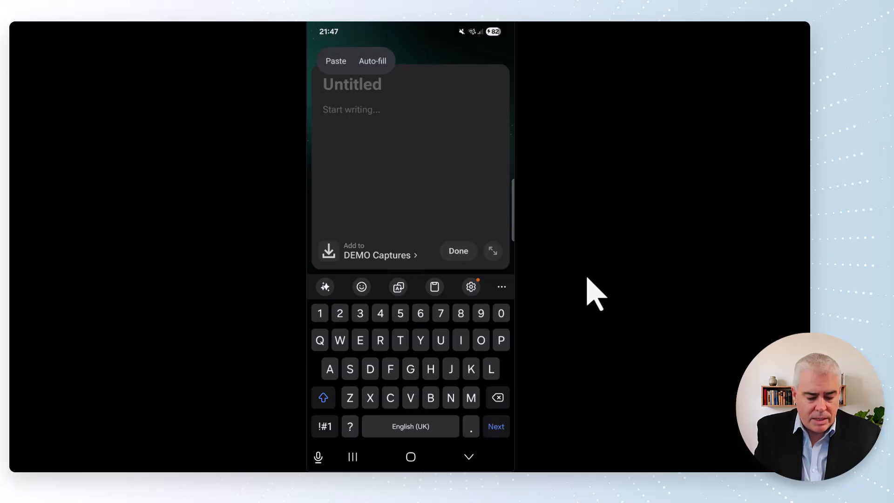
Capture the item "front left car tyre has slow leak" for DEMO Captures in the phone's quick note.
{"action": "type", "text": "front left car tyre has slow leak"}
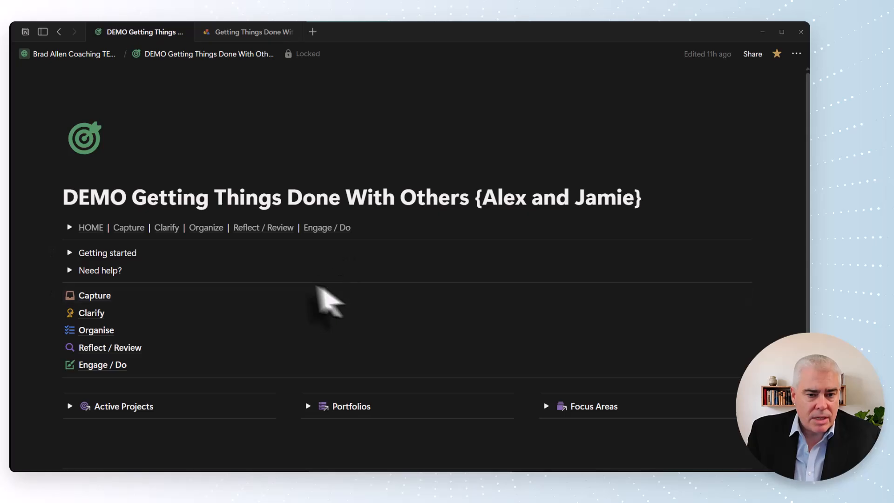
On the Clarify page of the desktop workspace, turn the captured item "front left car tyre has slow leak" into a project.
{"action": "left_click", "coordinate": [132, 228]}
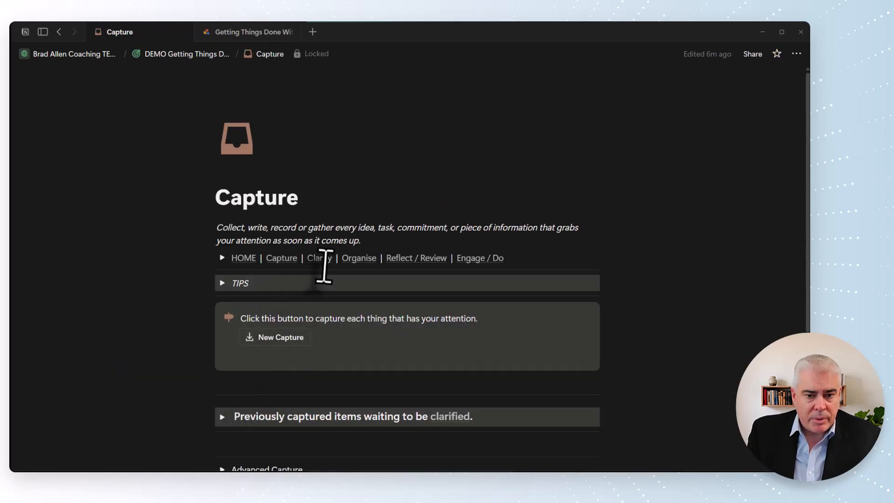
{"action": "left_click", "coordinate": [320, 259]}
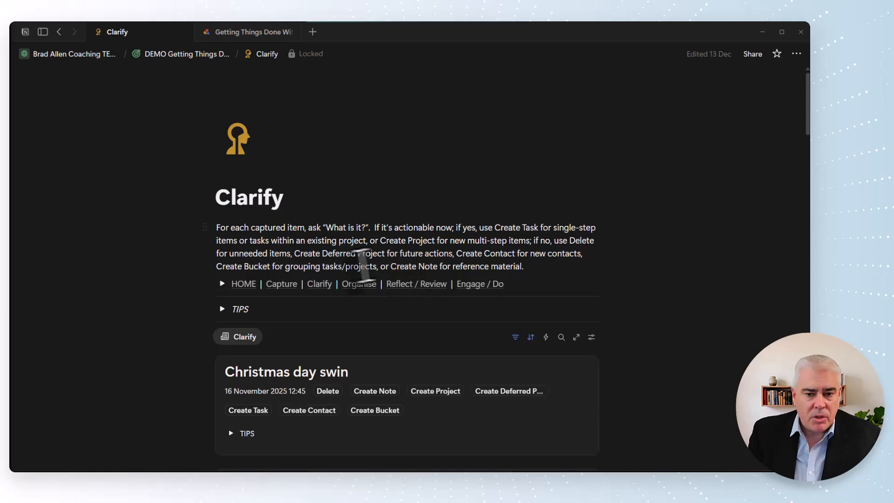
{"action": "scroll", "coordinate": [363, 281], "scroll_direction": "down", "scroll_amount": 15}
{"action": "scroll", "coordinate": [345, 267], "scroll_direction": "down", "scroll_amount": 5}
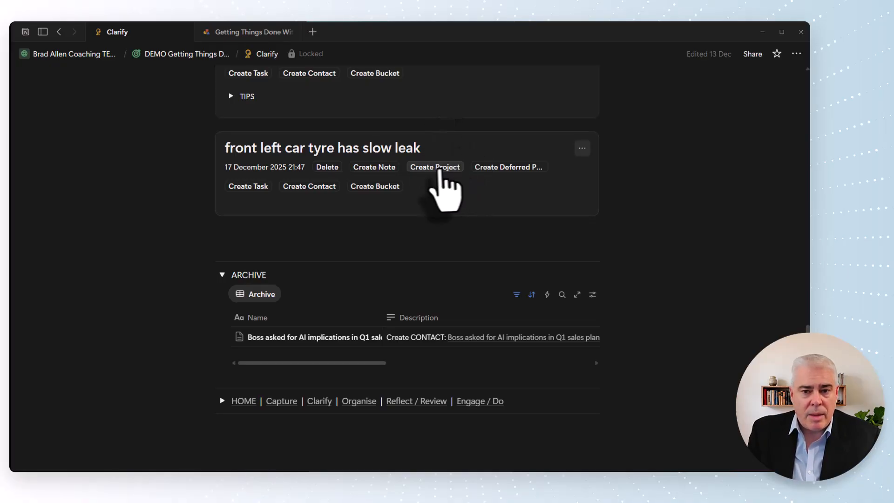
{"action": "left_click", "coordinate": [434, 168]}
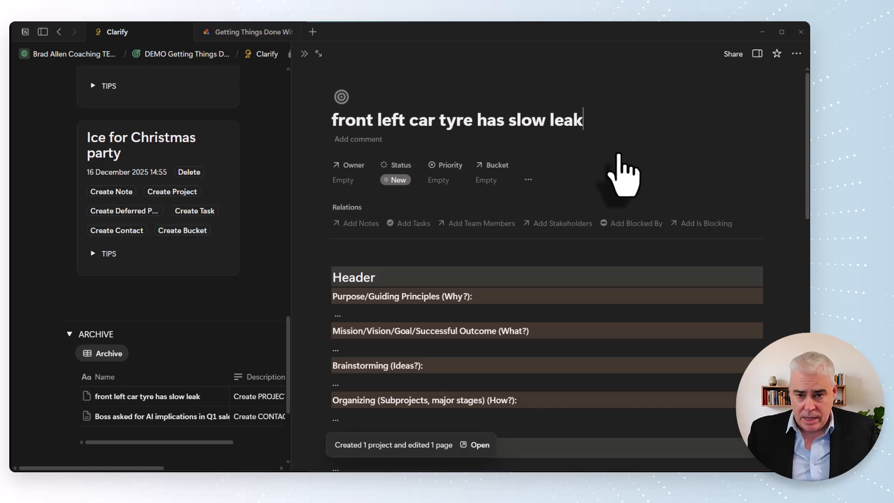
Delete the Header section with its purpose, mission, brainstorming and organizing prompts from the new project page.
{"action": "scroll", "coordinate": [493, 326], "scroll_direction": "down", "scroll_amount": 5}
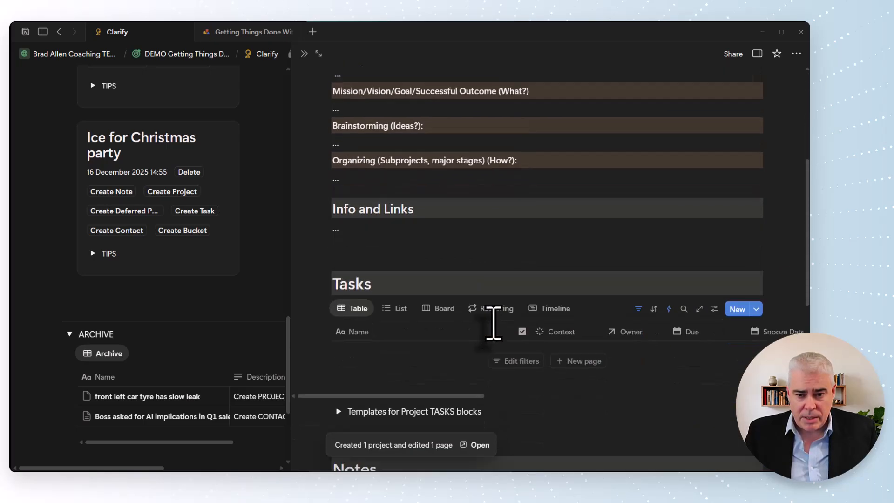
{"action": "scroll", "coordinate": [494, 324], "scroll_direction": "down", "scroll_amount": 2}
{"action": "scroll", "coordinate": [494, 324], "scroll_direction": "up", "scroll_amount": 7}
{"action": "scroll", "coordinate": [494, 324], "scroll_direction": "down", "scroll_amount": 7}
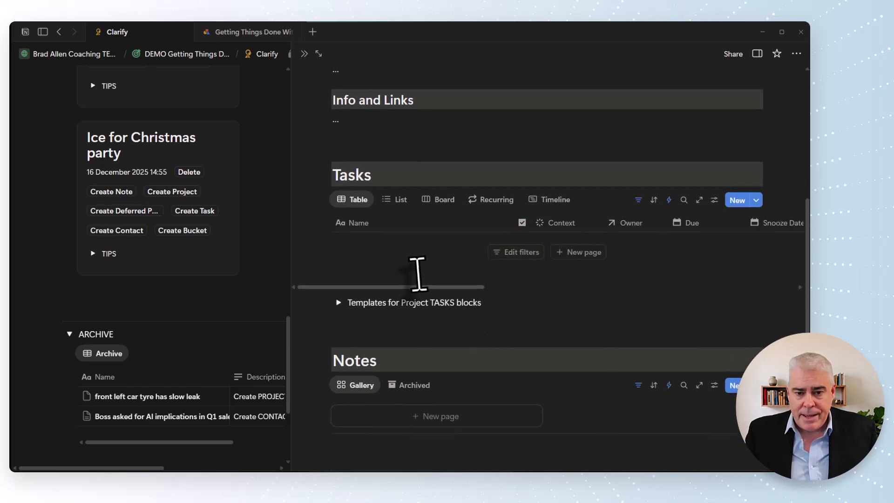
{"action": "scroll", "coordinate": [418, 265], "scroll_direction": "up", "scroll_amount": 7}
{"action": "scroll", "coordinate": [373, 304], "scroll_direction": "down", "scroll_amount": 3}
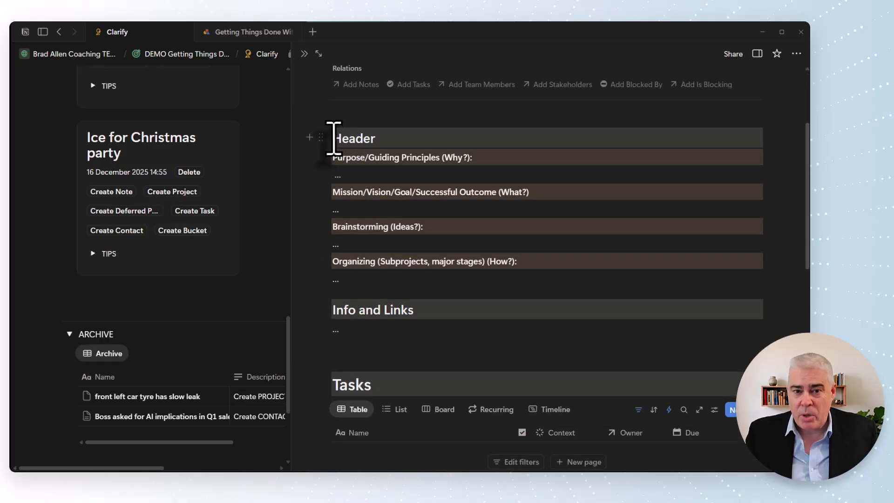
{"action": "left_click_drag", "start_coordinate": [335, 139], "coordinate": [406, 283]}
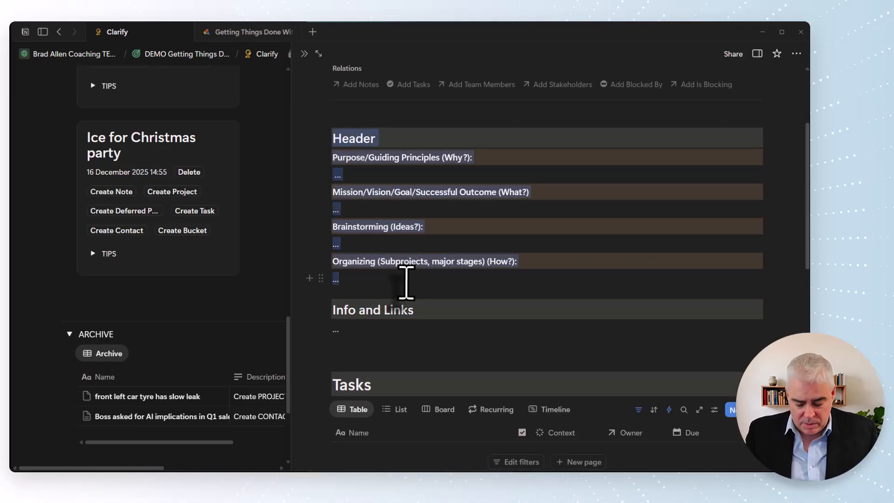
{"action": "key", "text": "BackSpace"}
{"action": "key", "text": "BackSpace"}
{"action": "scroll", "coordinate": [483, 242], "scroll_direction": "up", "scroll_amount": 3}
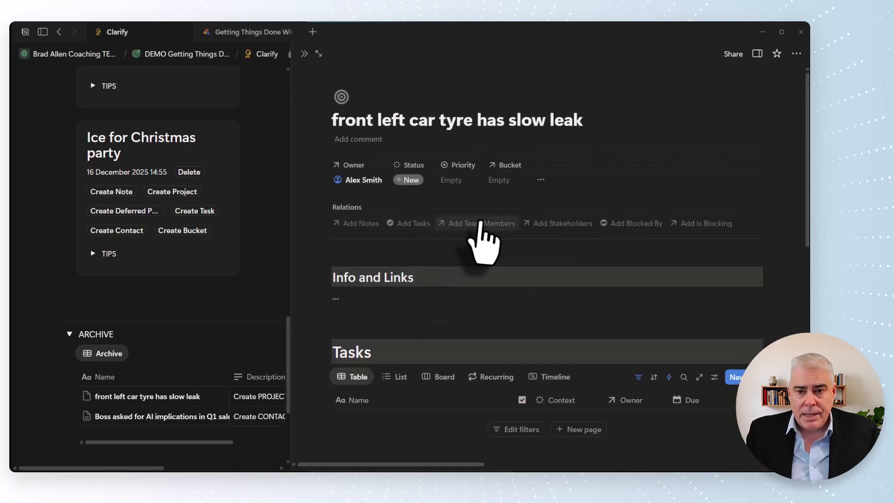
Rename the project as "Fix car tyre slow leak" and close its page.
{"action": "left_click", "coordinate": [464, 119]}
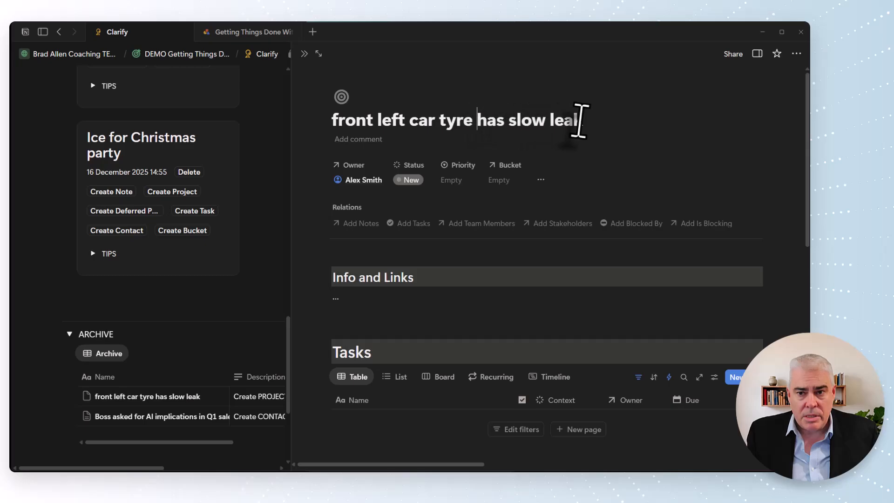
{"action": "left_click_drag", "start_coordinate": [583, 121], "coordinate": [303, 116]}
{"action": "type", "text": "Fix car tyre slow leak"}
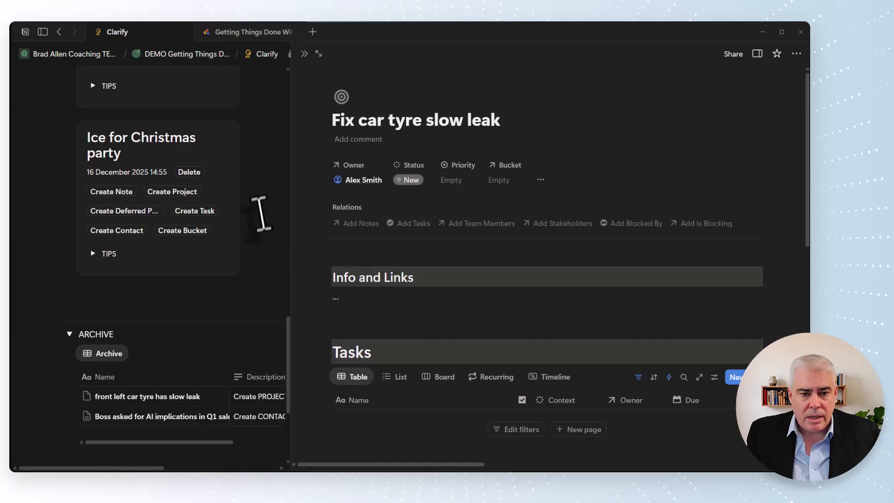
{"action": "left_click", "coordinate": [305, 53]}
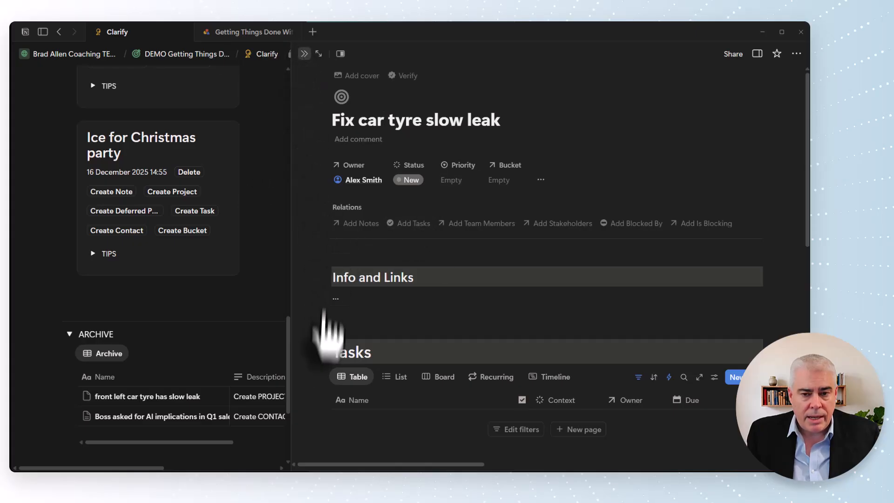
Go to the Organise page and open "Fix car tyre slow leak" from the projects not associated with a bucket.
{"action": "scroll", "coordinate": [359, 280], "scroll_direction": "up", "scroll_amount": 10}
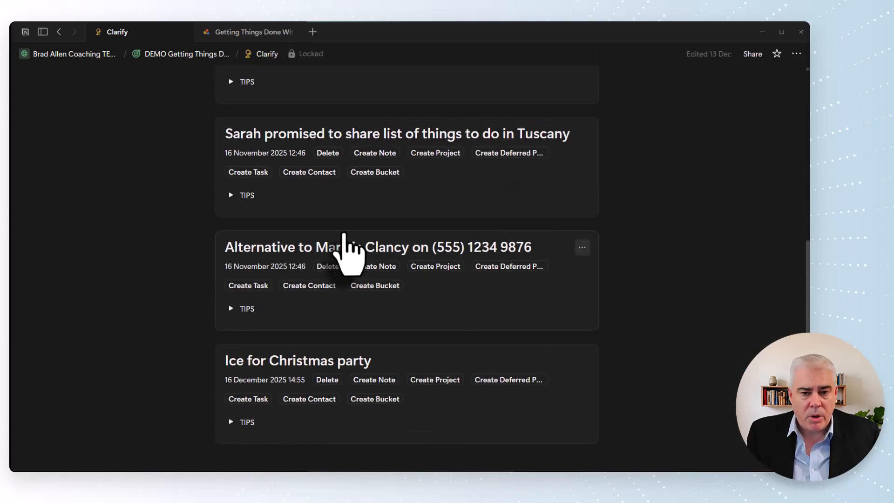
{"action": "scroll", "coordinate": [349, 238], "scroll_direction": "up", "scroll_amount": 5}
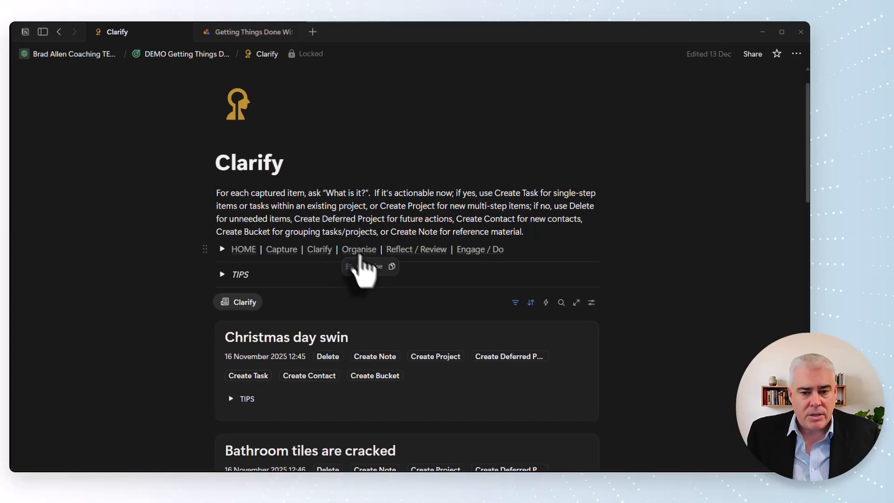
{"action": "left_click", "coordinate": [359, 249]}
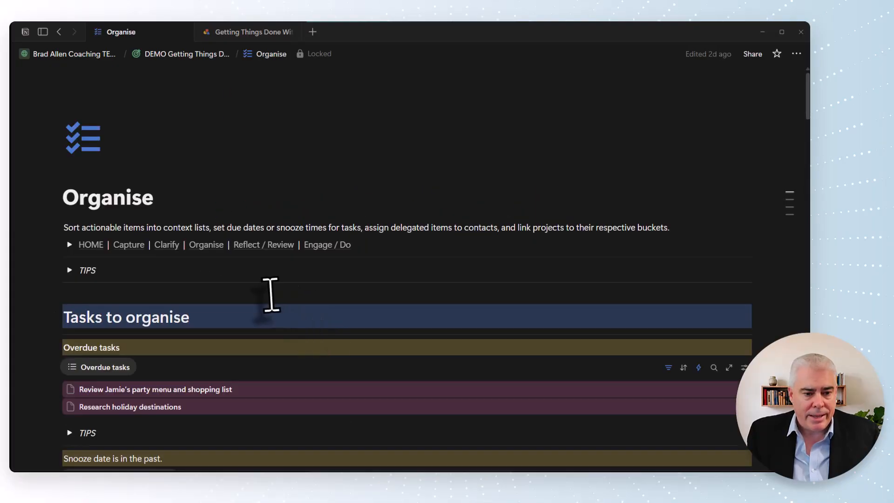
{"action": "scroll", "coordinate": [254, 289], "scroll_direction": "down", "scroll_amount": 3}
{"action": "scroll", "coordinate": [226, 339], "scroll_direction": "down", "scroll_amount": 6}
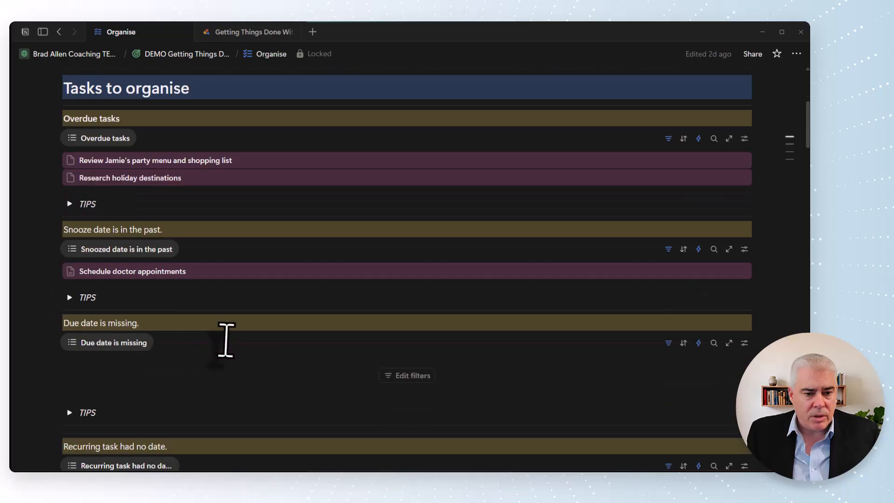
{"action": "scroll", "coordinate": [226, 340], "scroll_direction": "down", "scroll_amount": 20}
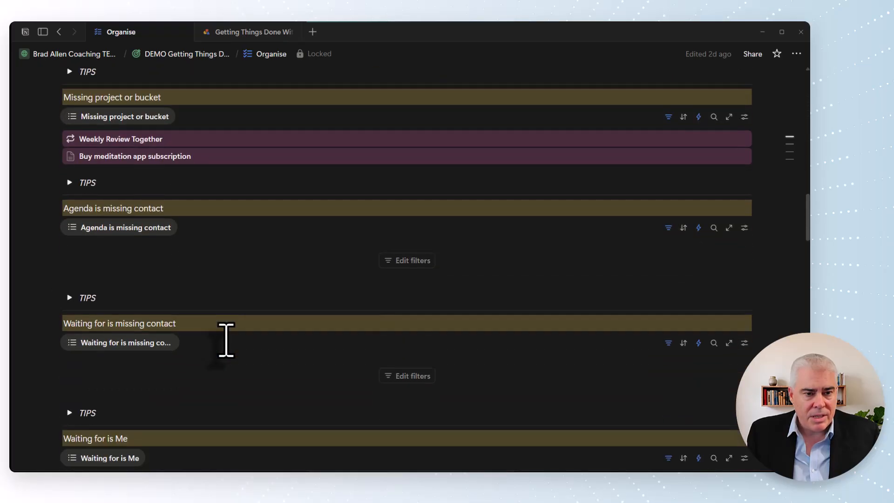
{"action": "scroll", "coordinate": [226, 340], "scroll_direction": "down", "scroll_amount": 12}
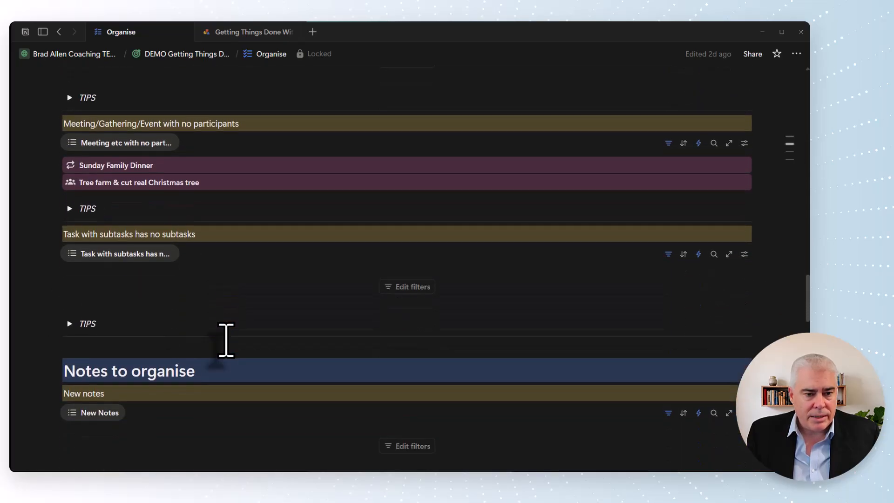
{"action": "scroll", "coordinate": [226, 340], "scroll_direction": "down", "scroll_amount": 6}
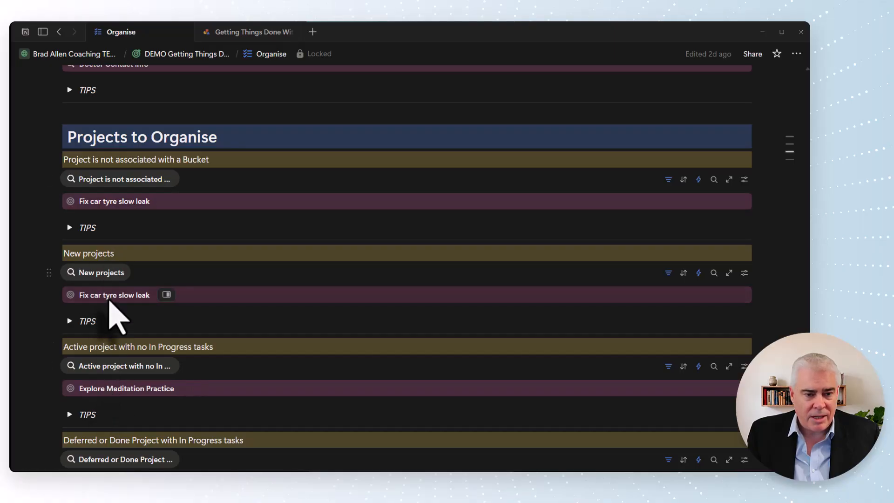
{"action": "left_click", "coordinate": [132, 201]}
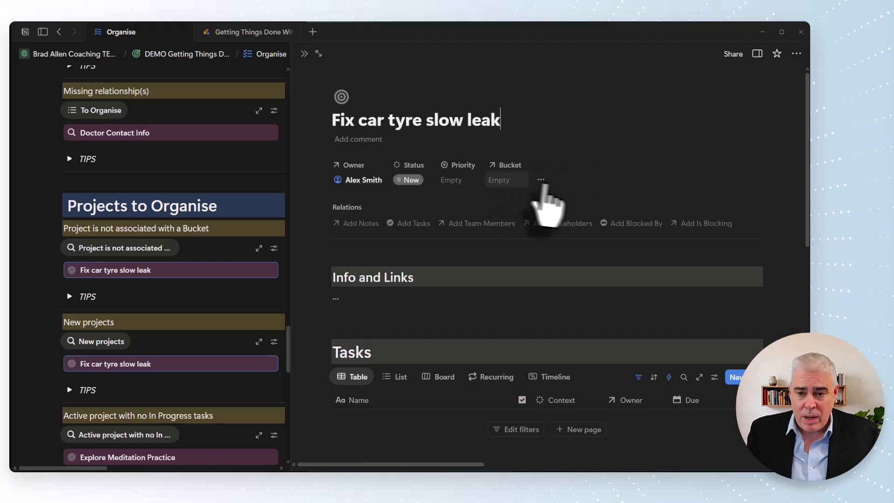
Create a new bucket named for the project owner's car, assign it to the project and close the project page.
{"action": "left_click", "coordinate": [501, 205]}
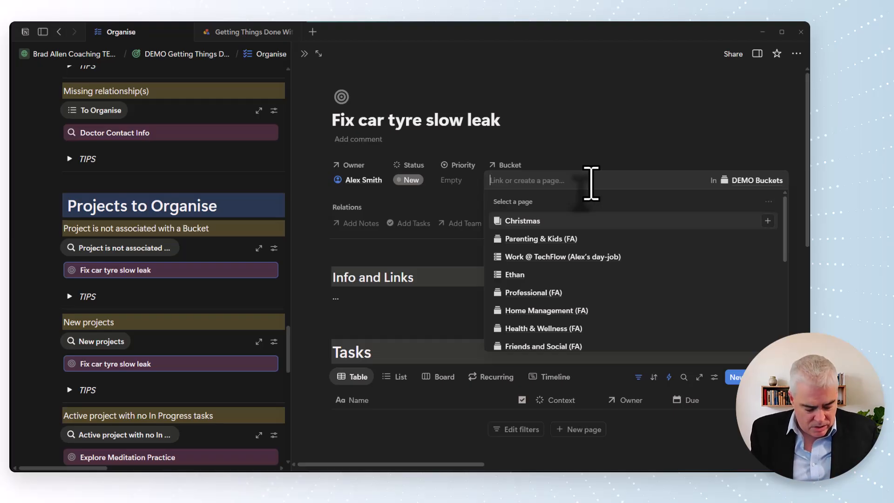
{"action": "type", "text": "Alex's"}
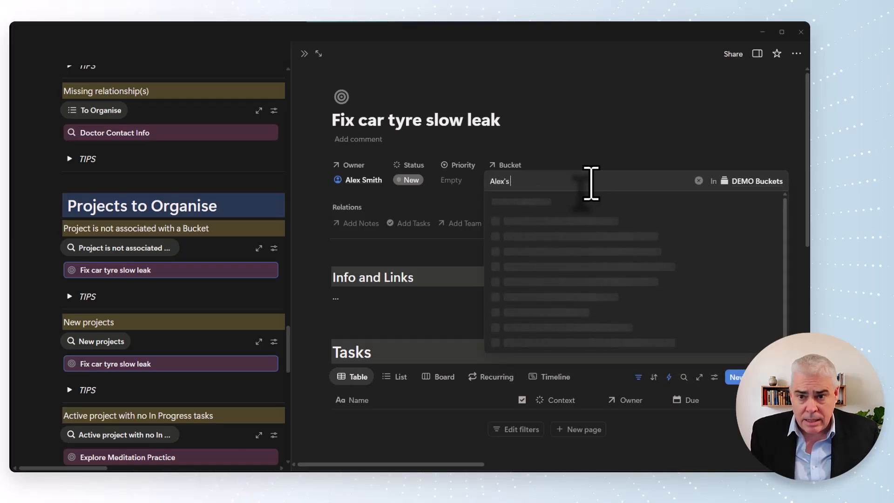
{"action": "type", "text": " Car"}
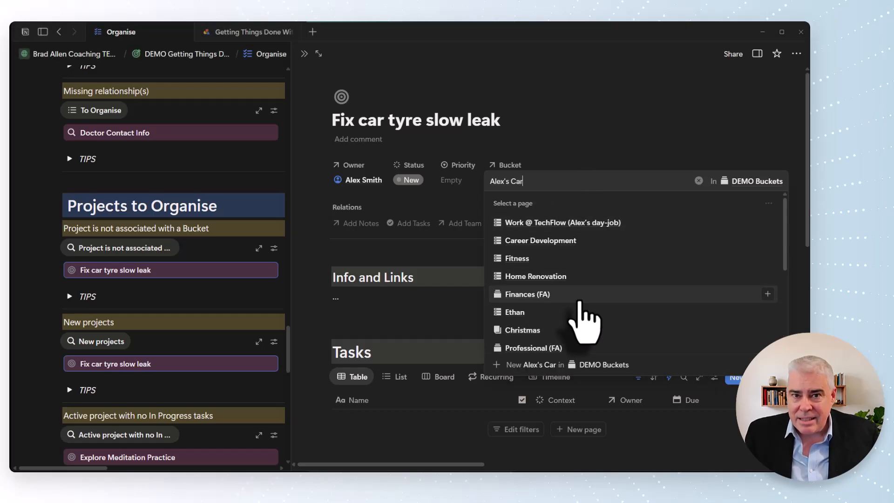
{"action": "left_click", "coordinate": [542, 365]}
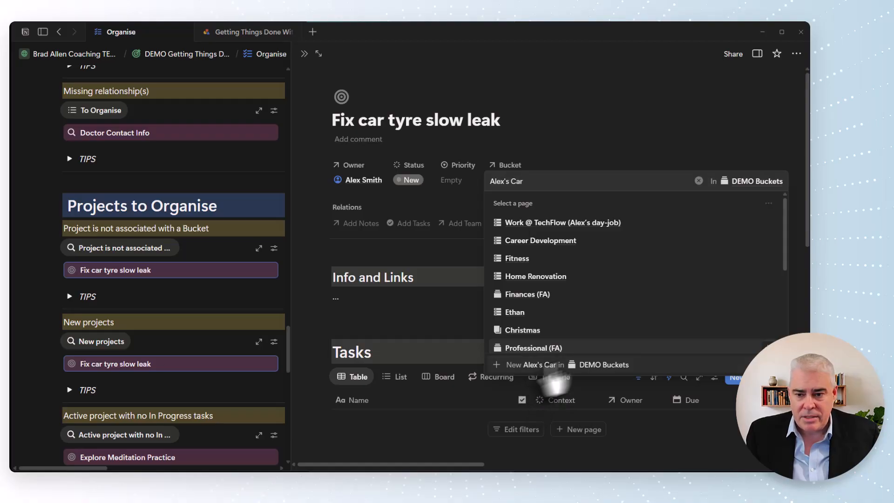
{"action": "left_click", "coordinate": [552, 143]}
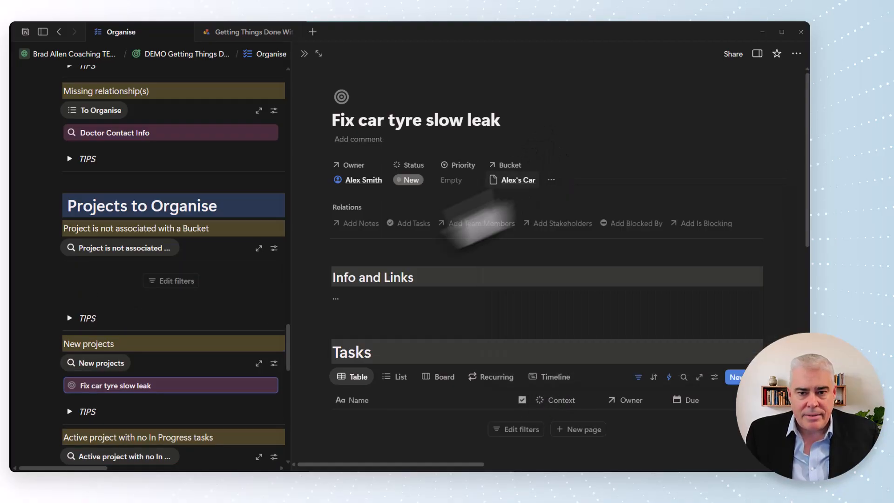
{"action": "left_click", "coordinate": [303, 54]}
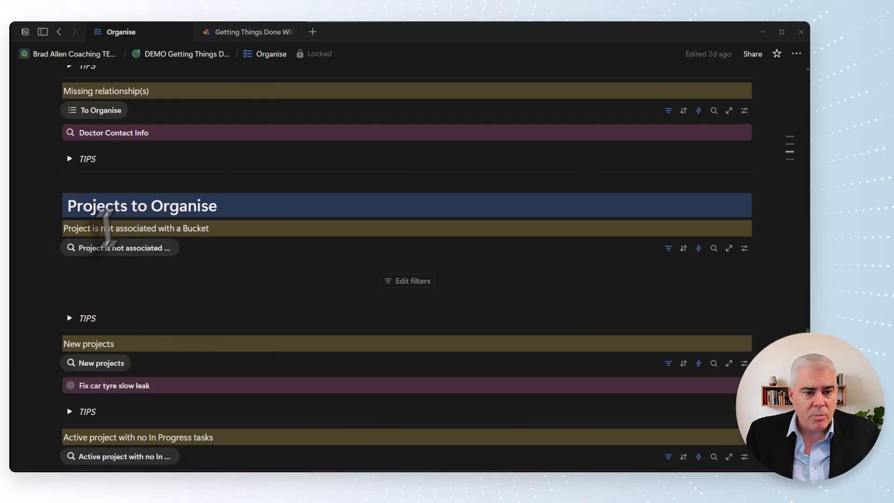
Set the status of "Fix car tyre slow leak" in the New projects list to Active and close its page.
{"action": "scroll", "coordinate": [132, 287], "scroll_direction": "down", "scroll_amount": 3}
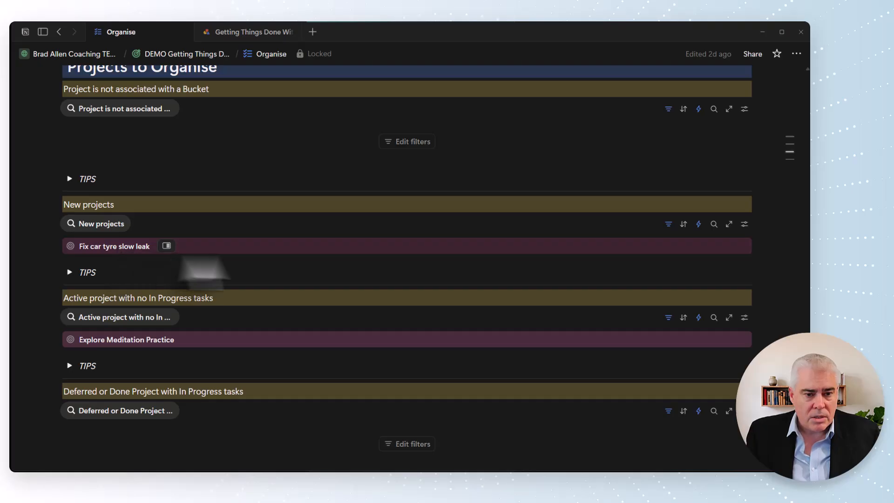
{"action": "left_click", "coordinate": [200, 247]}
{"action": "left_click", "coordinate": [413, 181]}
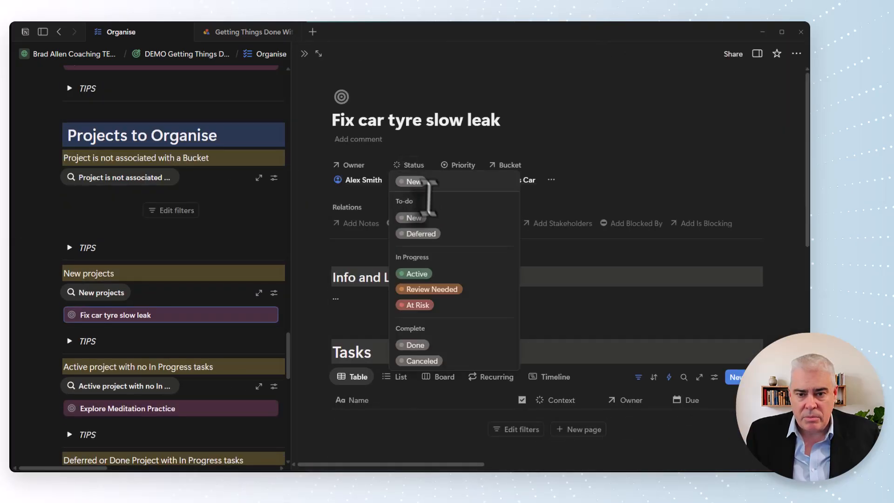
{"action": "left_click", "coordinate": [418, 274]}
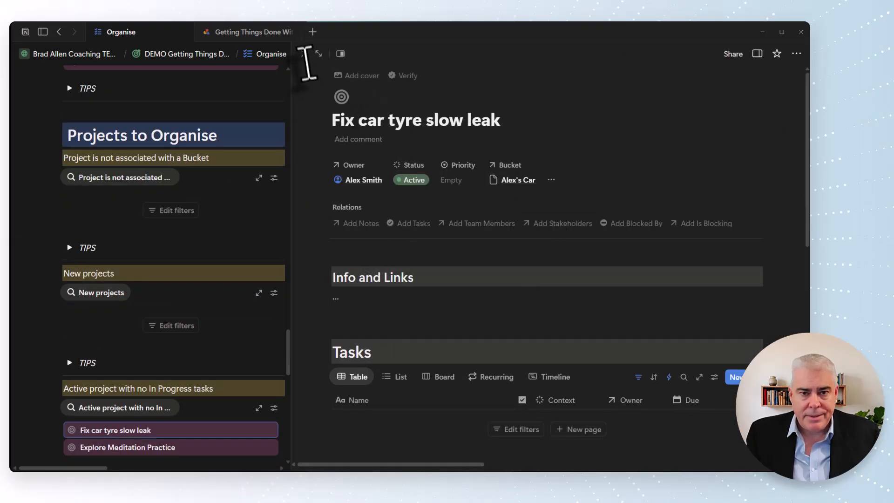
{"action": "left_click", "coordinate": [251, 312]}
Open "Fix car tyre slow leak" from the active projects without in-progress tasks and add the task "Review calendar to find time to take car to local tyre repair place".
{"action": "scroll", "coordinate": [198, 311], "scroll_direction": "down", "scroll_amount": 5}
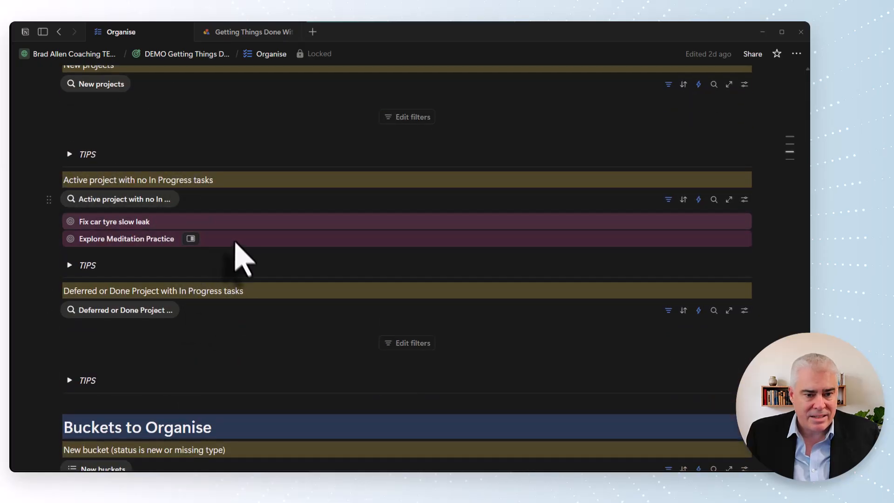
{"action": "left_click", "coordinate": [128, 223]}
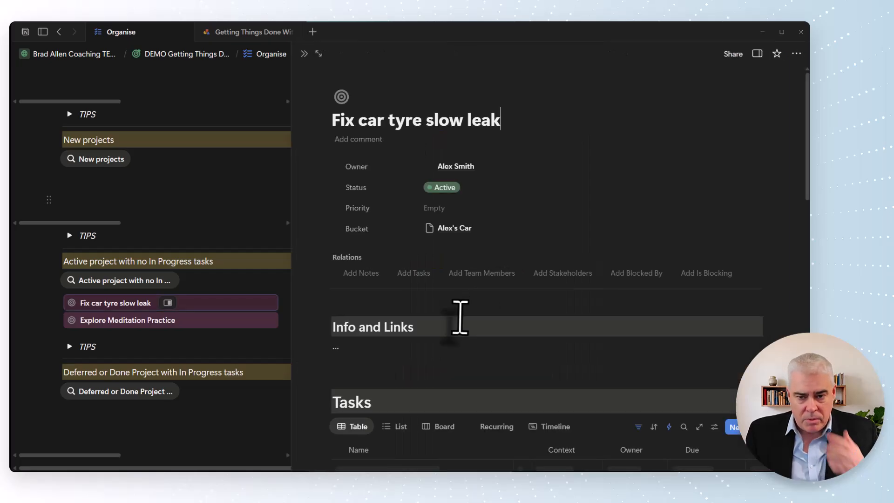
{"action": "scroll", "coordinate": [387, 330], "scroll_direction": "down", "scroll_amount": 2}
{"action": "scroll", "coordinate": [379, 331], "scroll_direction": "down", "scroll_amount": 1}
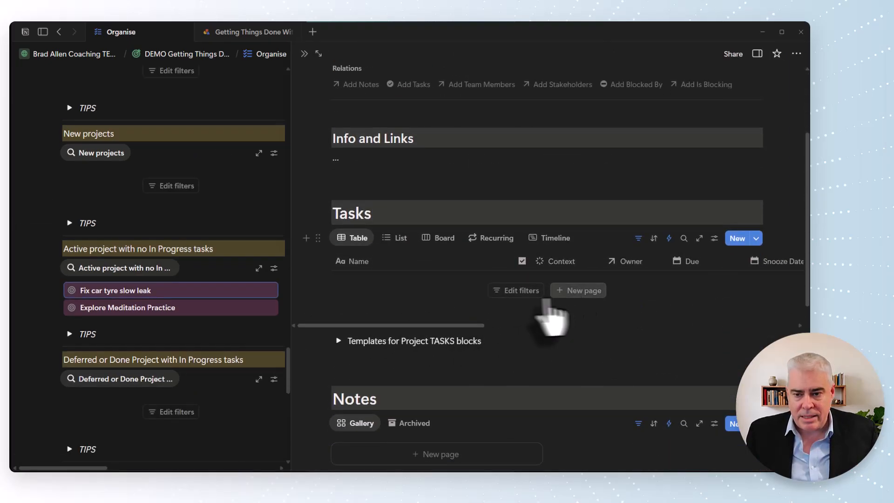
{"action": "left_click", "coordinate": [578, 290]}
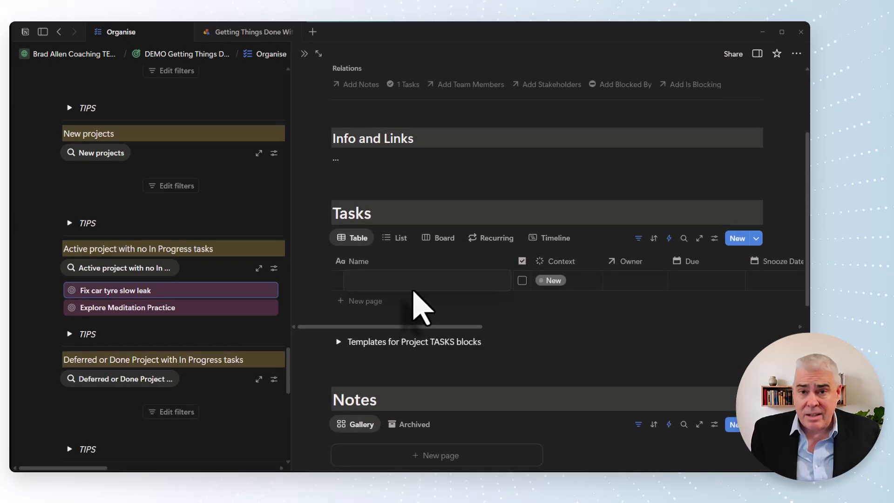
{"action": "type", "text": "F"}
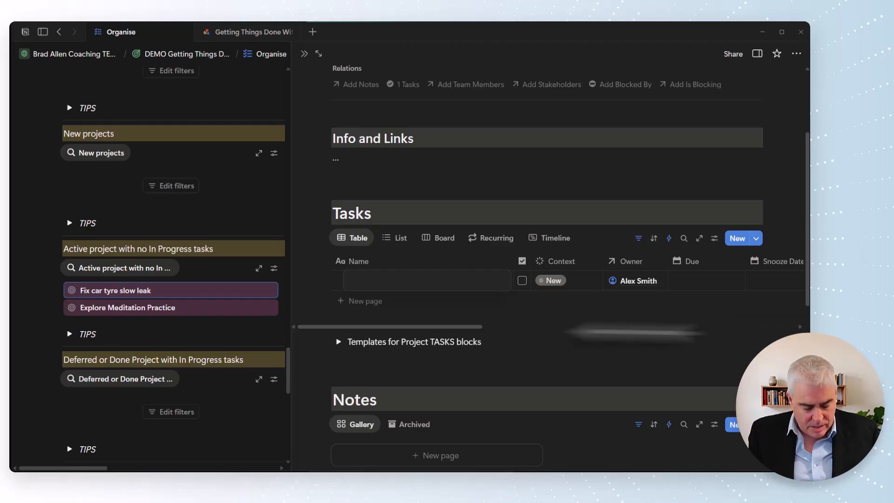
{"action": "type", "text": "Review calendar to find time to take car to local tyre repair place"}
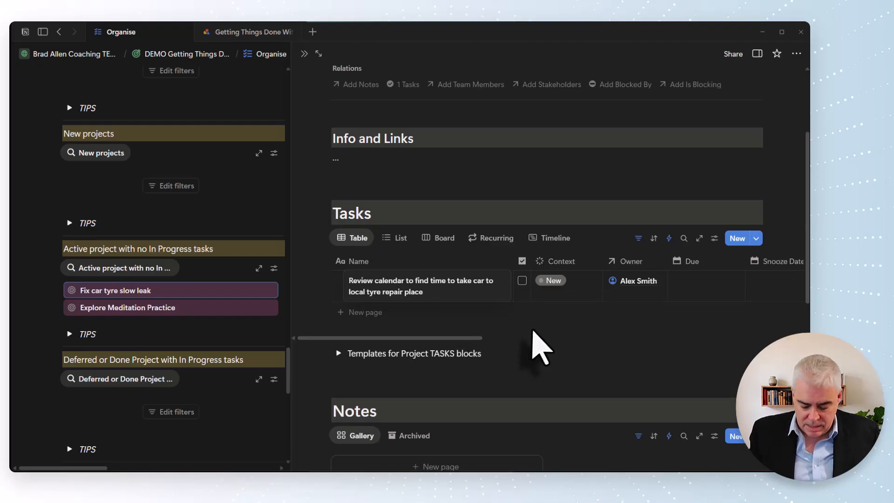
{"action": "key", "text": "Escape"}
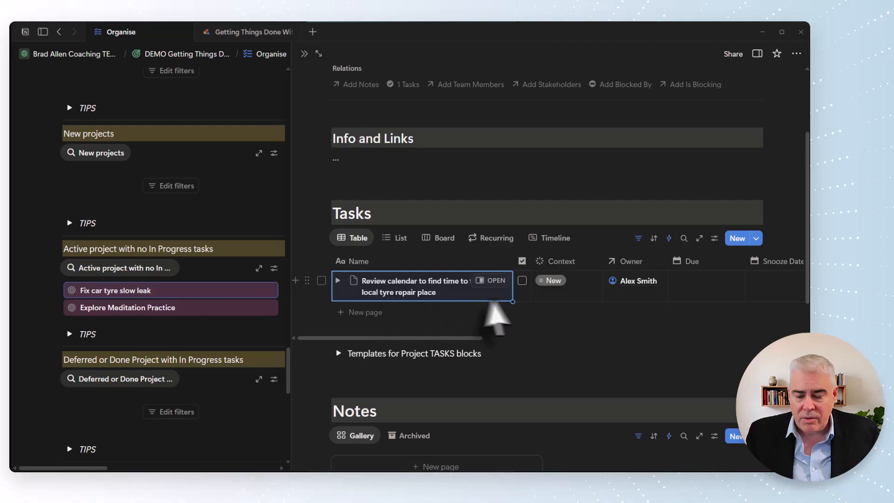
Set the calendar review task's context to !Do Now and close the project page.
{"action": "left_click", "coordinate": [554, 282]}
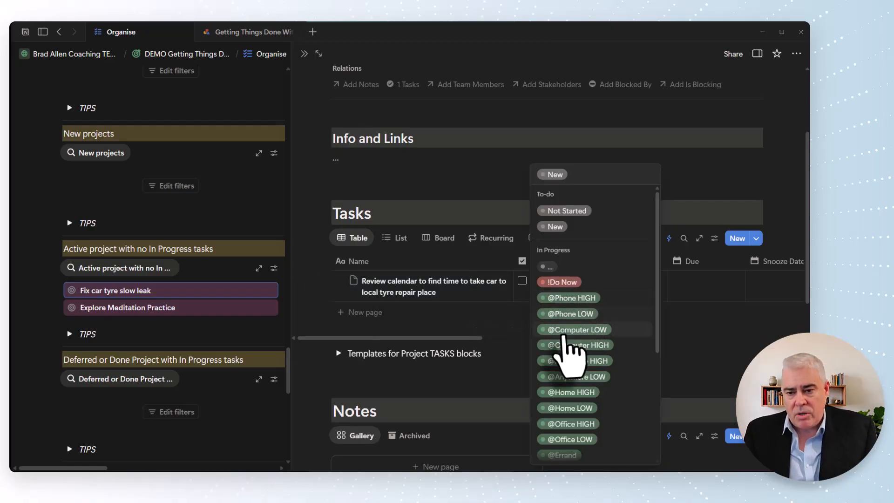
{"action": "scroll", "coordinate": [573, 354], "scroll_direction": "down", "scroll_amount": 3}
{"action": "scroll", "coordinate": [579, 343], "scroll_direction": "up", "scroll_amount": 3}
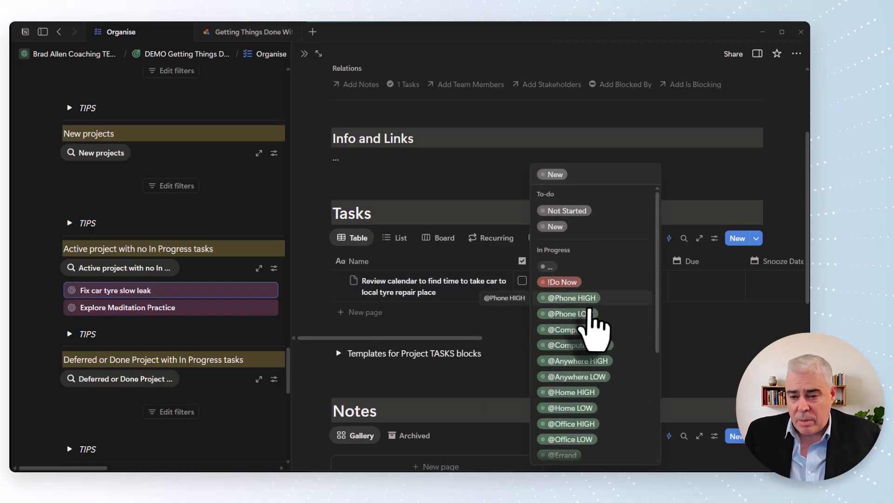
{"action": "left_click", "coordinate": [566, 283]}
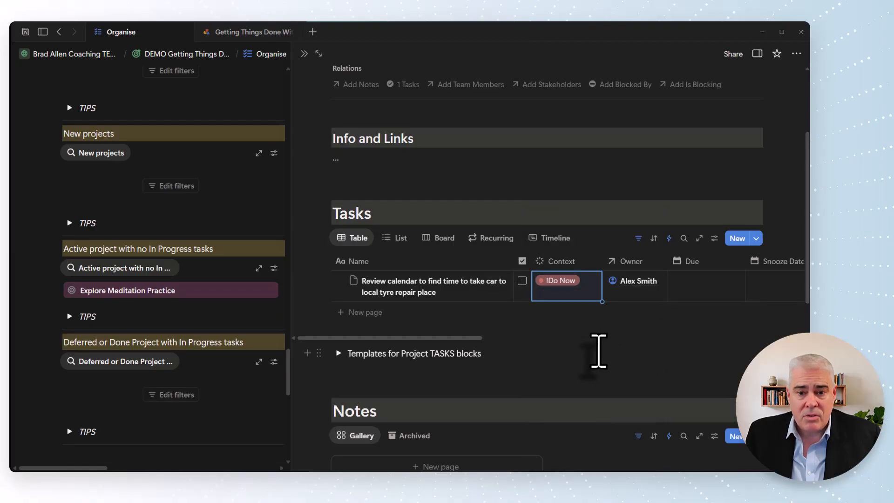
{"action": "left_click", "coordinate": [305, 54]}
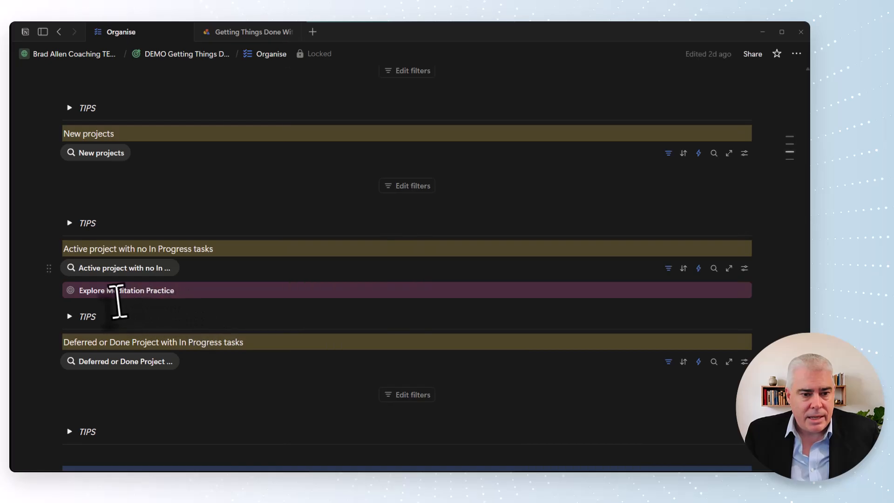
Open the owner's car bucket from the New buckets list, apply the Portfolio template and close its page.
{"action": "scroll", "coordinate": [140, 330], "scroll_direction": "down", "scroll_amount": 6}
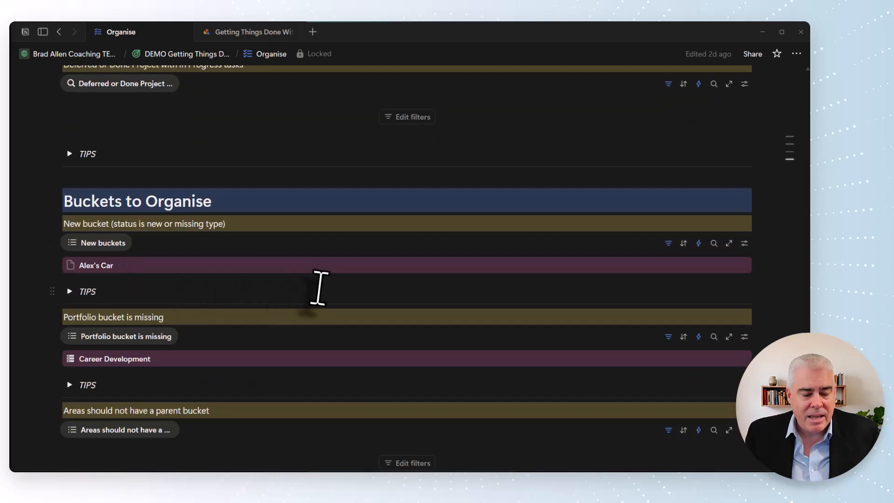
{"action": "left_click", "coordinate": [106, 266]}
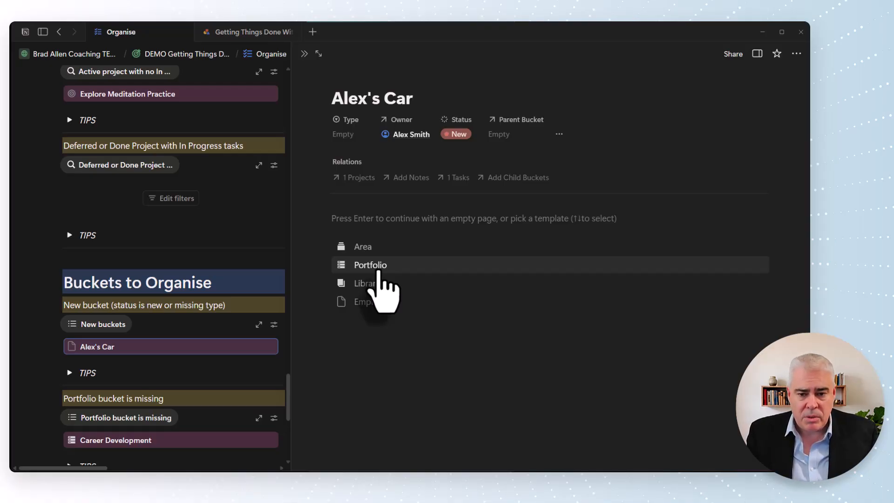
{"action": "left_click", "coordinate": [378, 269]}
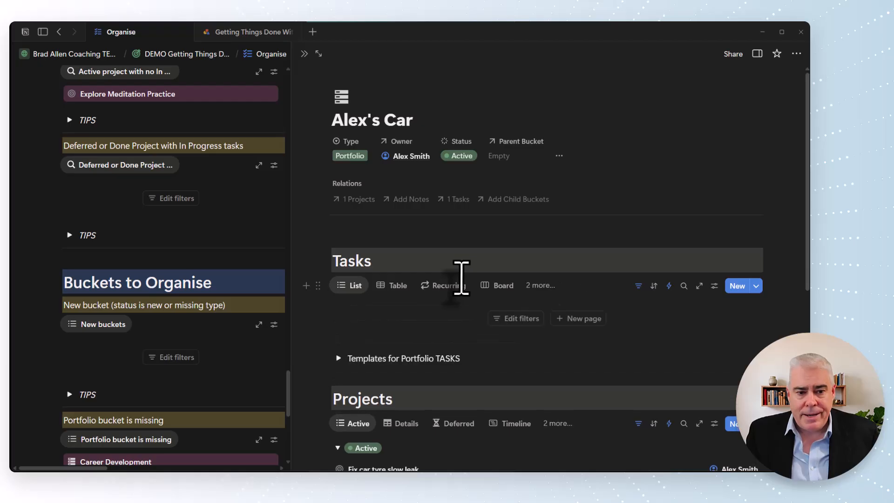
{"action": "scroll", "coordinate": [455, 289], "scroll_direction": "down", "scroll_amount": 3}
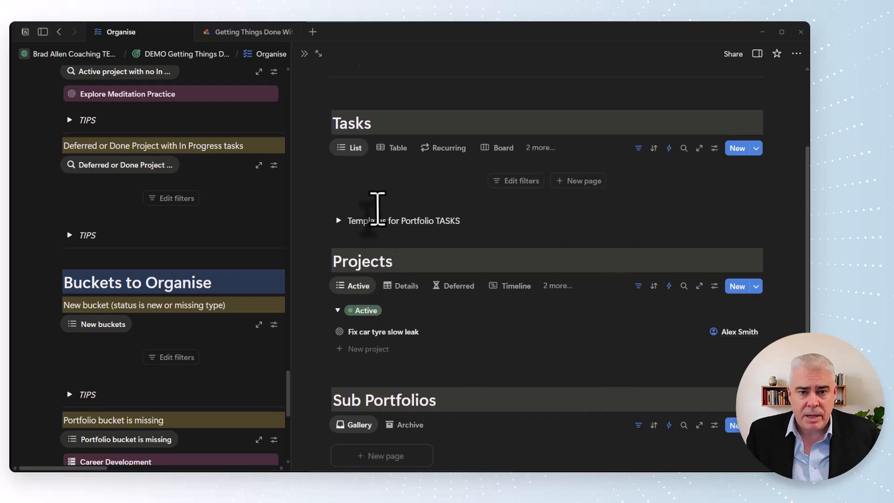
{"action": "scroll", "coordinate": [354, 191], "scroll_direction": "up", "scroll_amount": 3}
{"action": "left_click", "coordinate": [260, 281]}
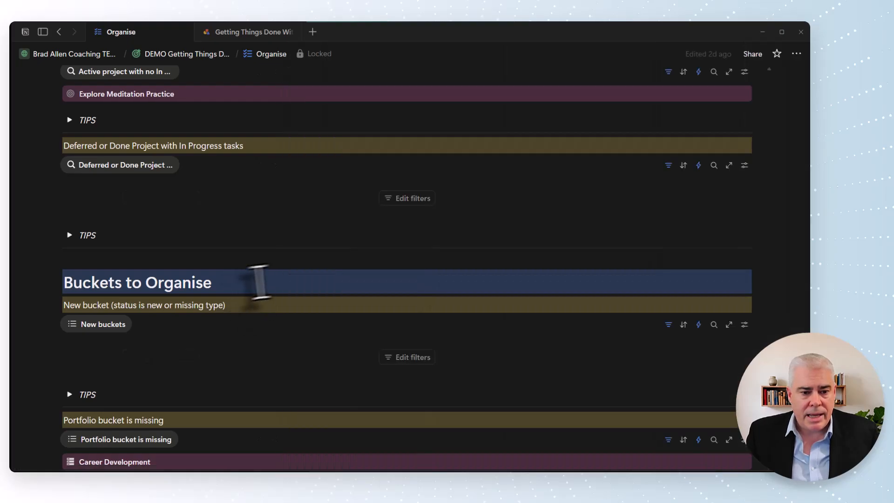
Open the car bucket from the Portfolio bucket is missing list, create "Things (FA)" as its parent bucket and close the page.
{"action": "scroll", "coordinate": [296, 283], "scroll_direction": "down", "scroll_amount": 5}
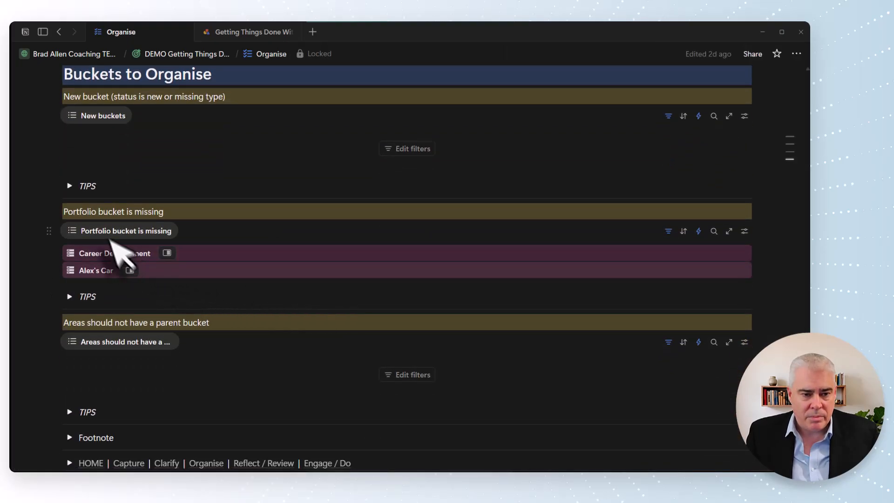
{"action": "left_click", "coordinate": [99, 274]}
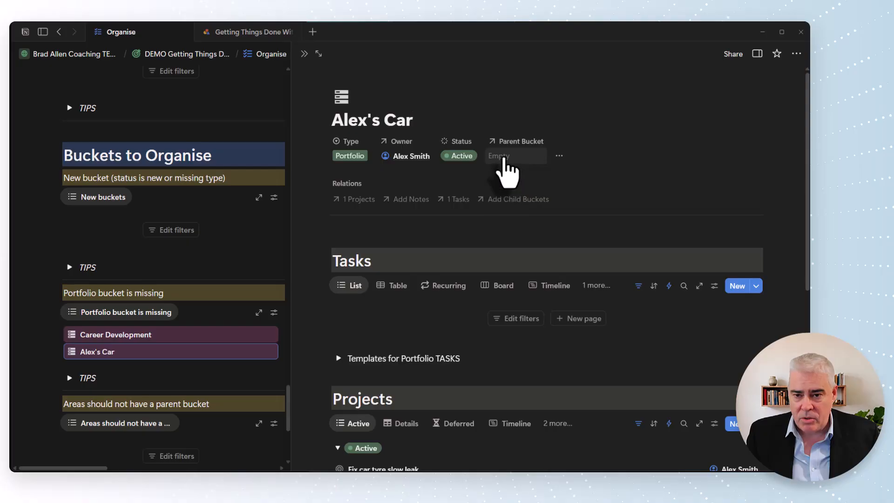
{"action": "left_click", "coordinate": [505, 158]}
{"action": "type", "text": "Thi"}
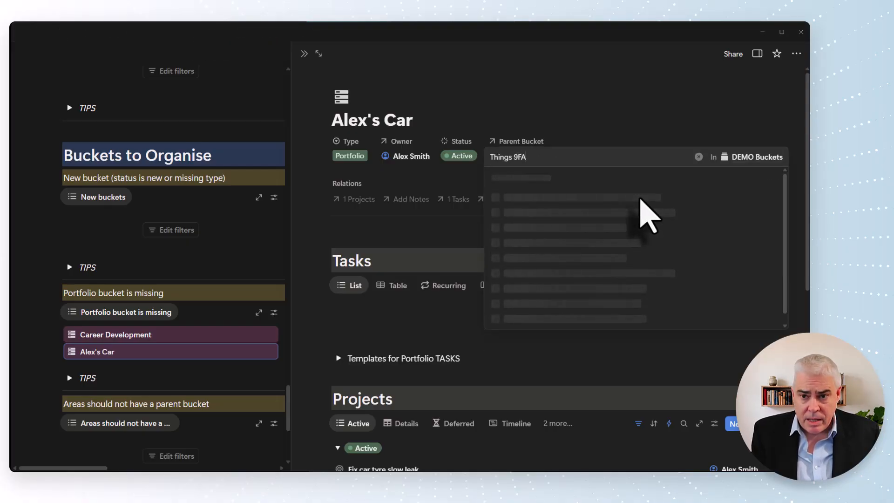
{"action": "type", "text": "ngs (FA)"}
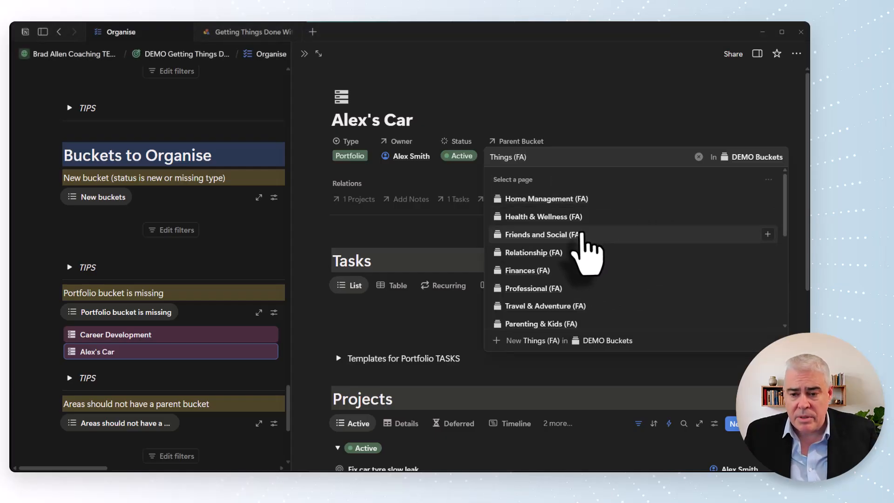
{"action": "left_click", "coordinate": [540, 343]}
{"action": "left_click", "coordinate": [515, 116]}
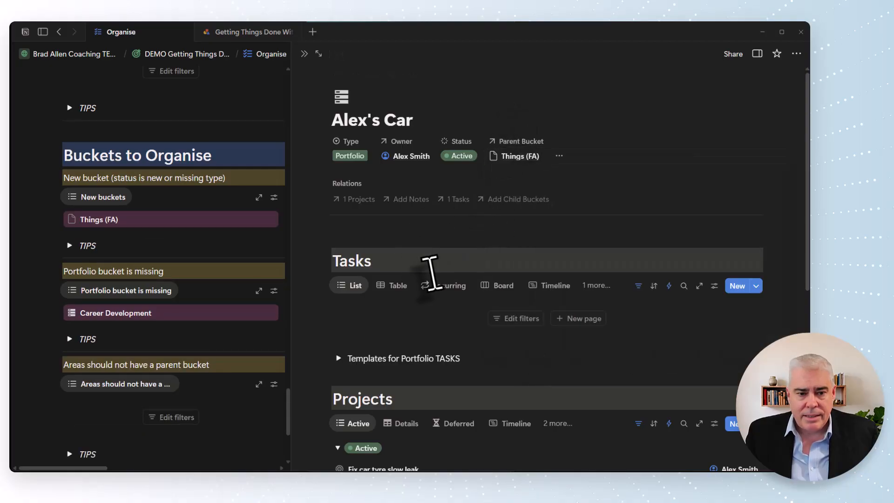
{"action": "left_click", "coordinate": [304, 54]}
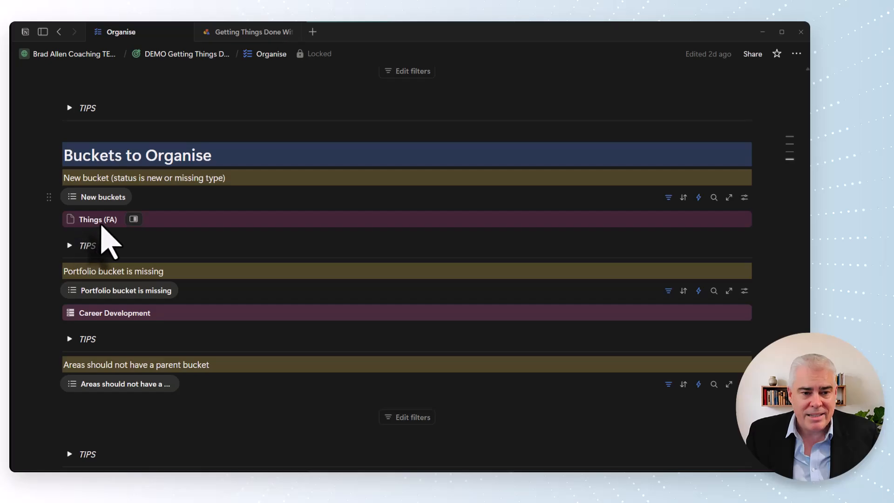
Open "Things (FA)" from the New buckets list and apply the Area template.
{"action": "left_click", "coordinate": [135, 220]}
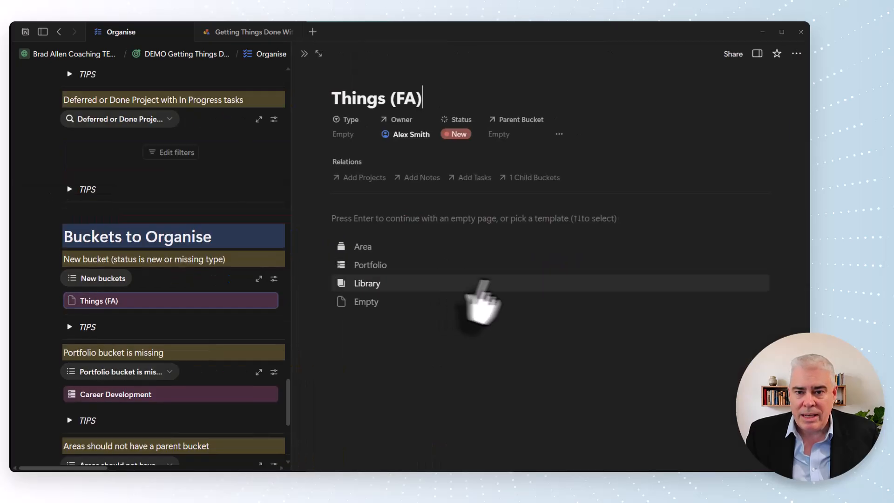
{"action": "left_click", "coordinate": [363, 247]}
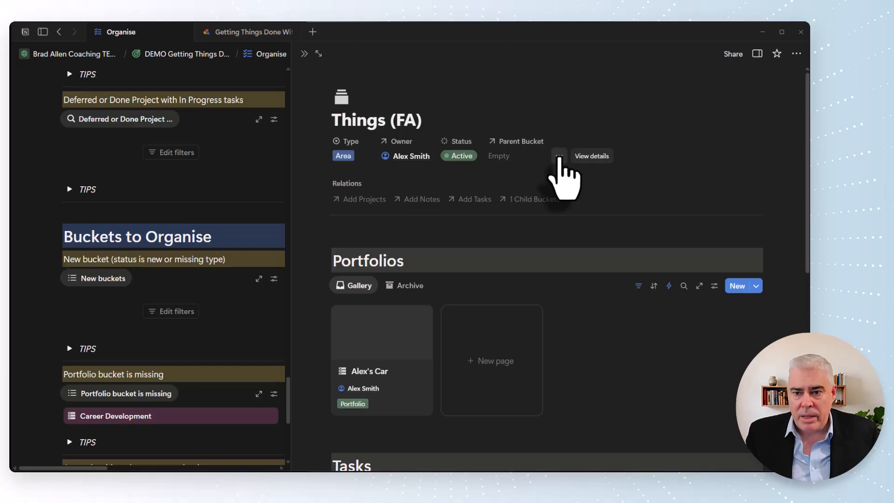
Add a cover to "Things (FA)" using the Unsplash photo of retro household items found with "things", and close the page.
{"action": "left_click", "coordinate": [796, 53]}
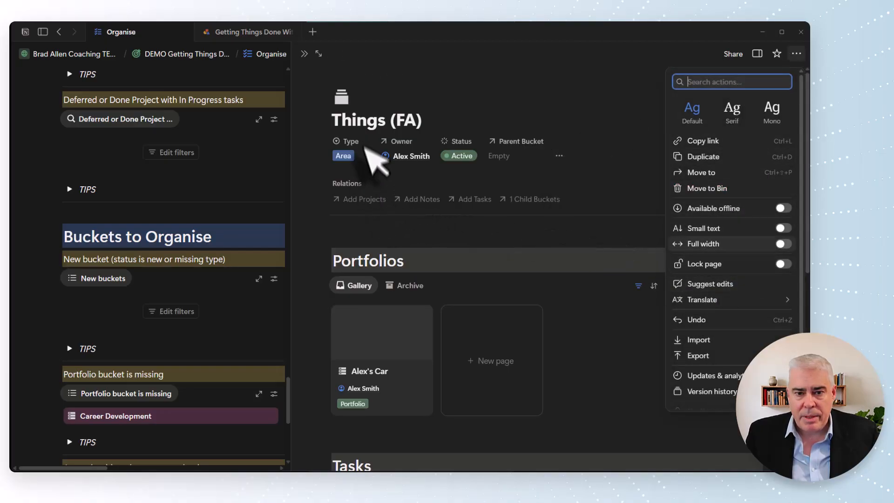
{"action": "left_click", "coordinate": [375, 77]}
{"action": "left_click", "coordinate": [360, 75]}
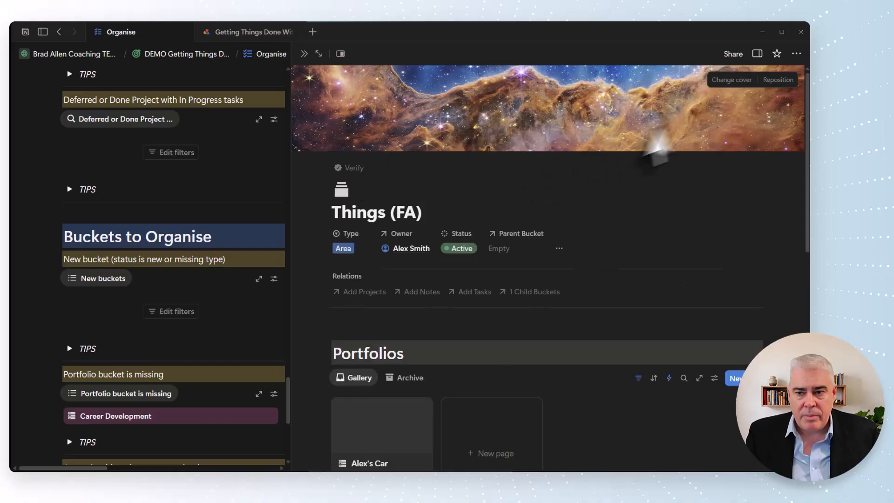
{"action": "left_click", "coordinate": [727, 82]}
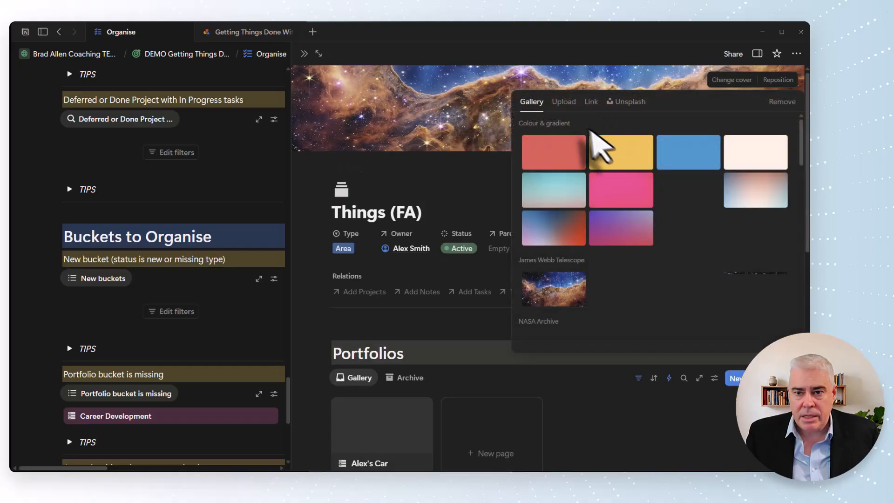
{"action": "left_click", "coordinate": [630, 102]}
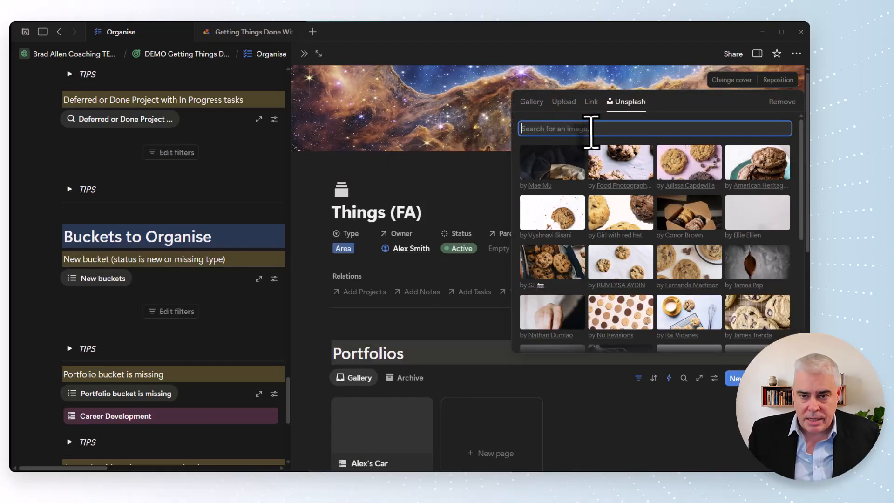
{"action": "type", "text": "things"}
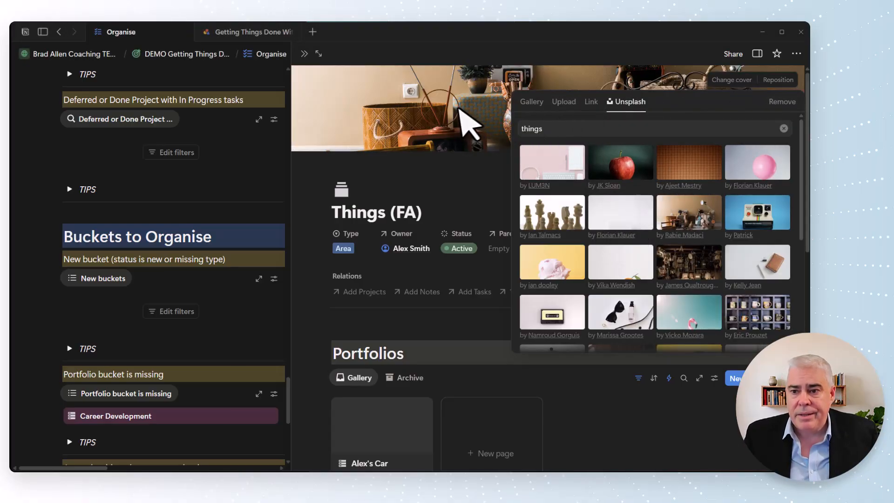
{"action": "left_click", "coordinate": [438, 122]}
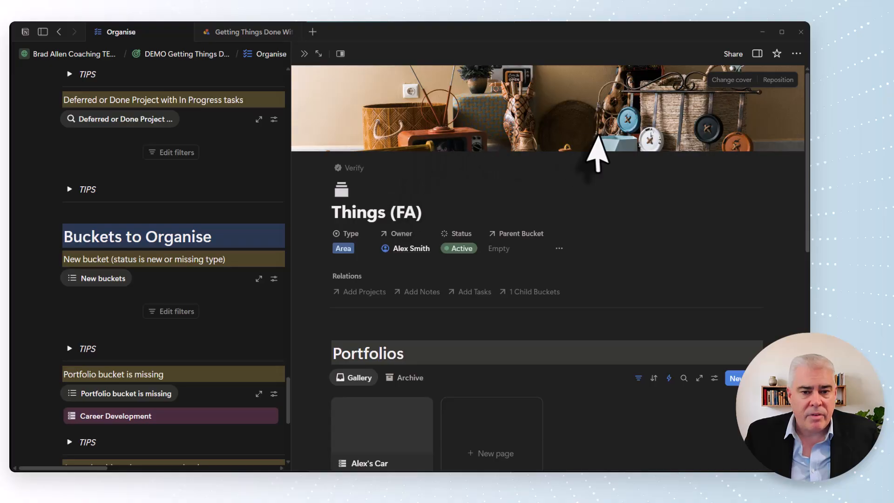
{"action": "left_click", "coordinate": [304, 53]}
Review the bucket, project and task sections of the Organise page for items that still need organising.
{"action": "scroll", "coordinate": [201, 366], "scroll_direction": "down", "scroll_amount": 4}
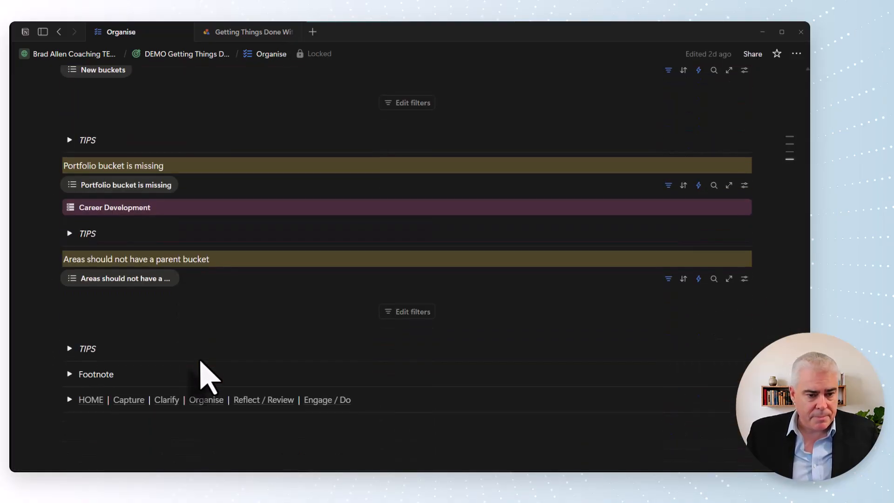
{"action": "scroll", "coordinate": [200, 362], "scroll_direction": "up", "scroll_amount": 3}
{"action": "scroll", "coordinate": [200, 362], "scroll_direction": "up", "scroll_amount": 12}
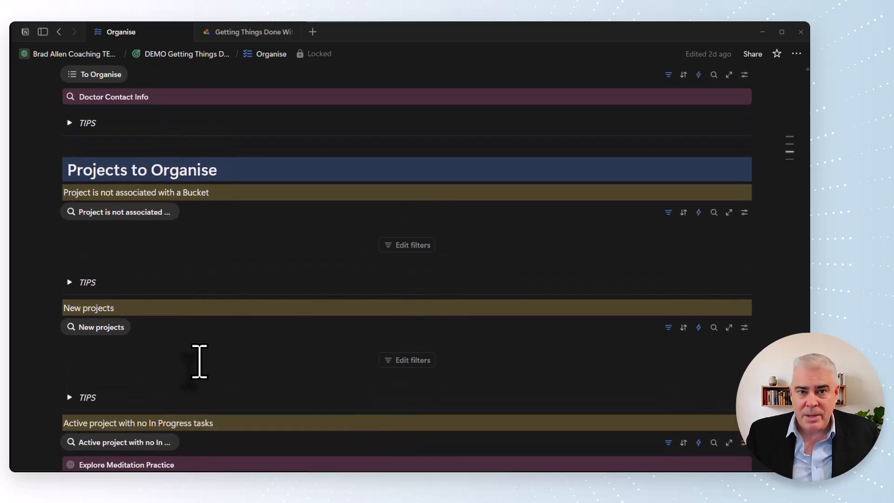
{"action": "scroll", "coordinate": [199, 362], "scroll_direction": "up", "scroll_amount": 8}
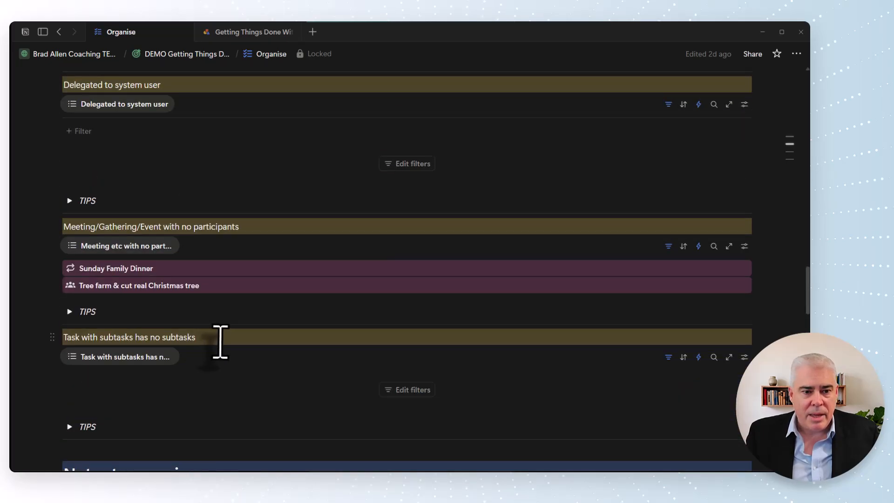
{"action": "scroll", "coordinate": [220, 343], "scroll_direction": "up", "scroll_amount": 10}
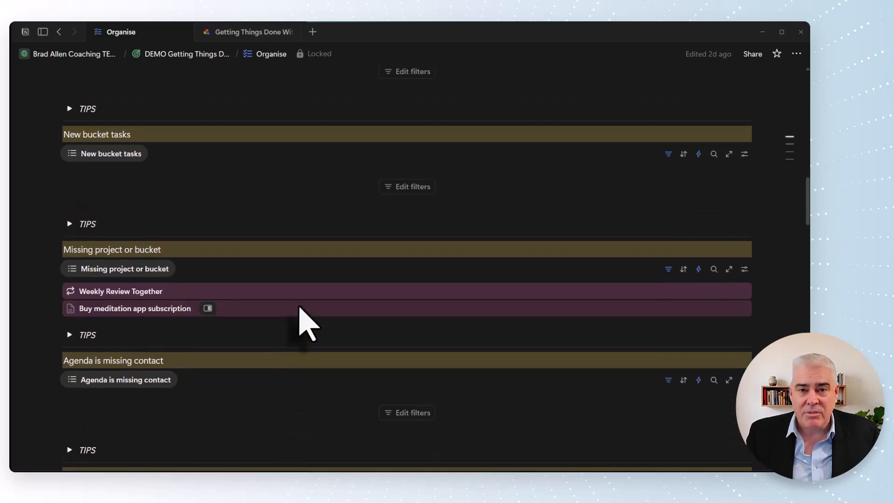
{"action": "scroll", "coordinate": [301, 308], "scroll_direction": "up", "scroll_amount": 15}
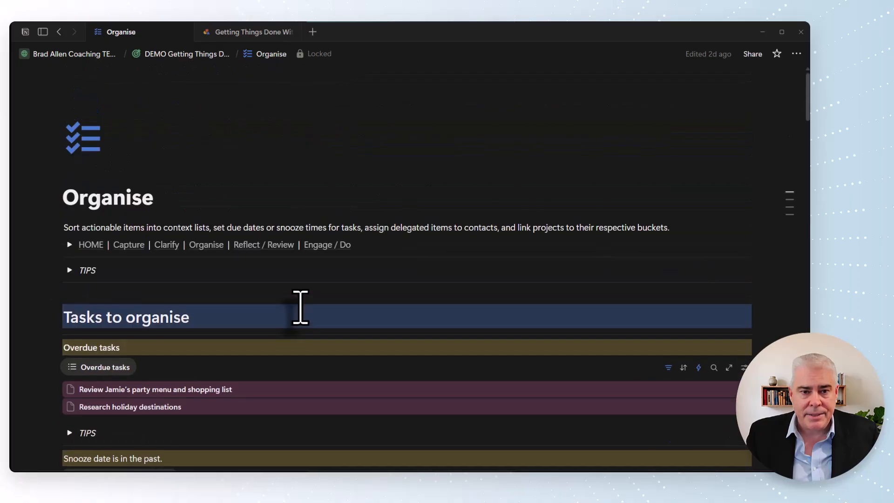
Open the Engage / Do page and look through its calendar and Do Today list.
{"action": "left_click", "coordinate": [327, 245]}
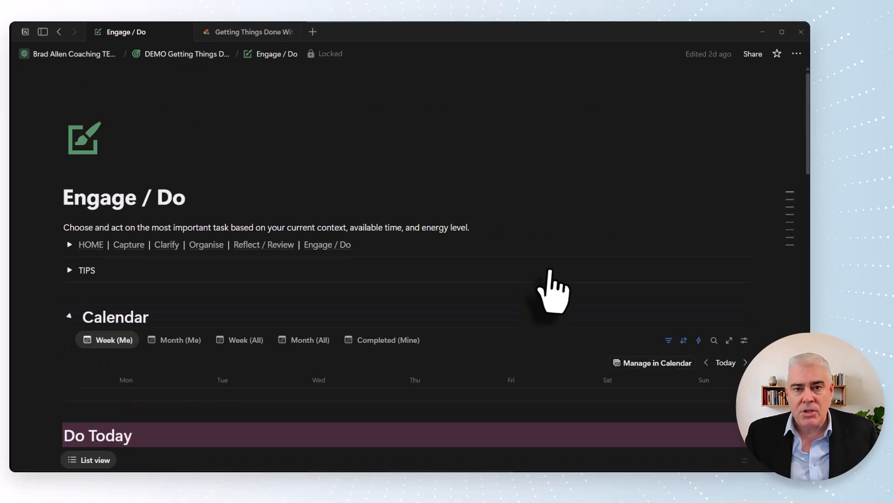
{"action": "scroll", "coordinate": [269, 335], "scroll_direction": "down", "scroll_amount": 5}
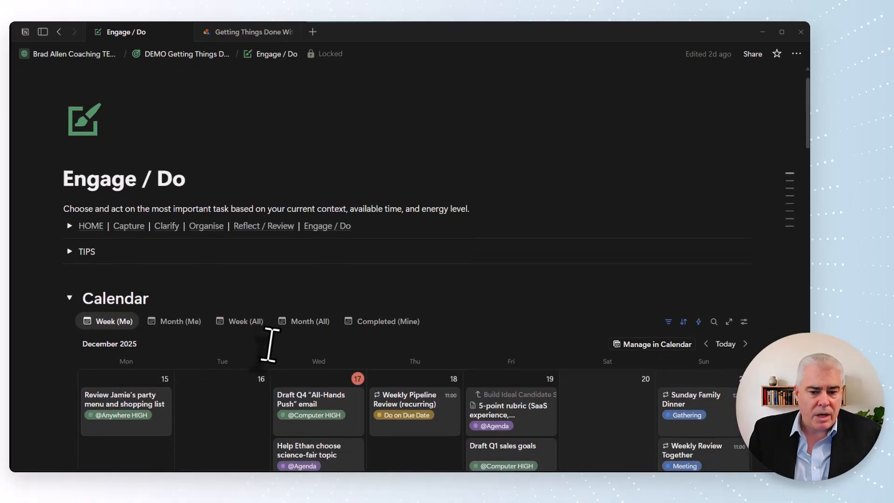
{"action": "scroll", "coordinate": [236, 345], "scroll_direction": "down", "scroll_amount": 8}
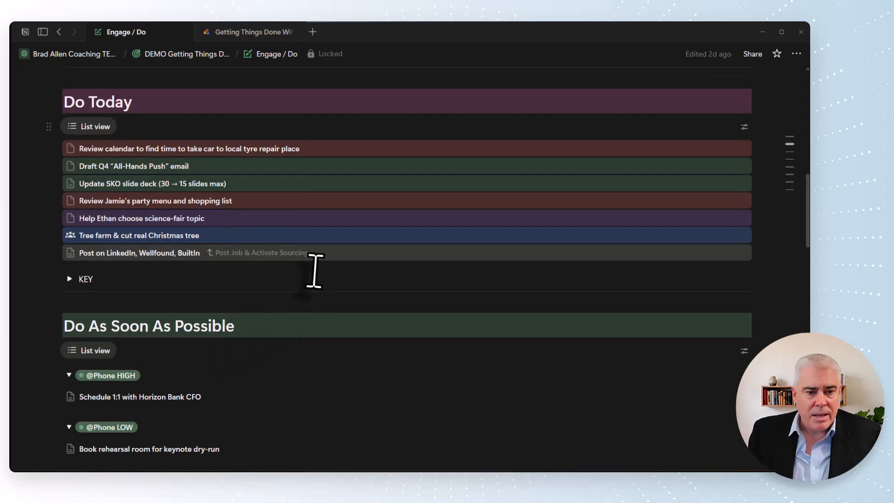
{"action": "scroll", "coordinate": [190, 161], "scroll_direction": "up", "scroll_amount": 2}
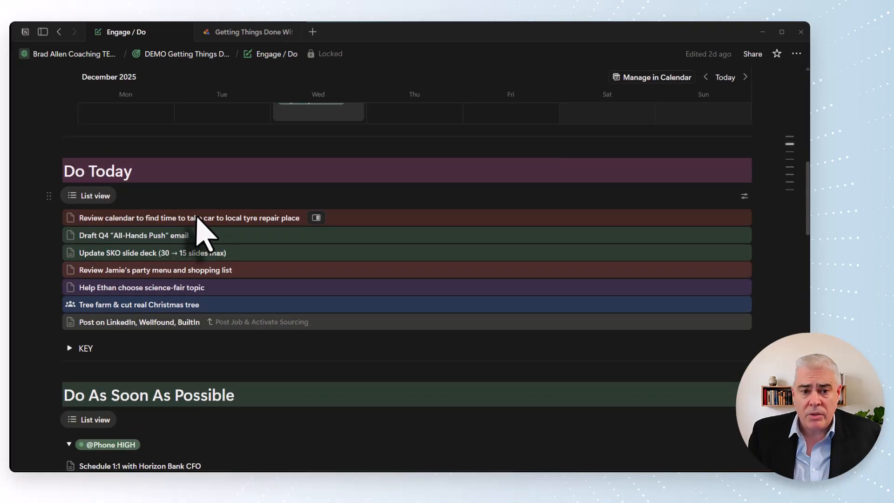
Open the task about reviewing the calendar for tyre repair from Do Today, apply the New Task template and mark it done.
{"action": "left_click", "coordinate": [321, 218]}
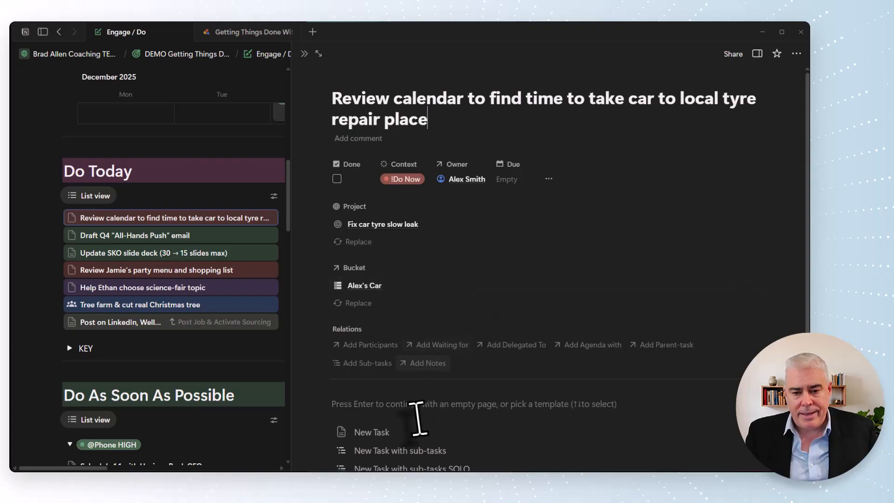
{"action": "left_click", "coordinate": [379, 434]}
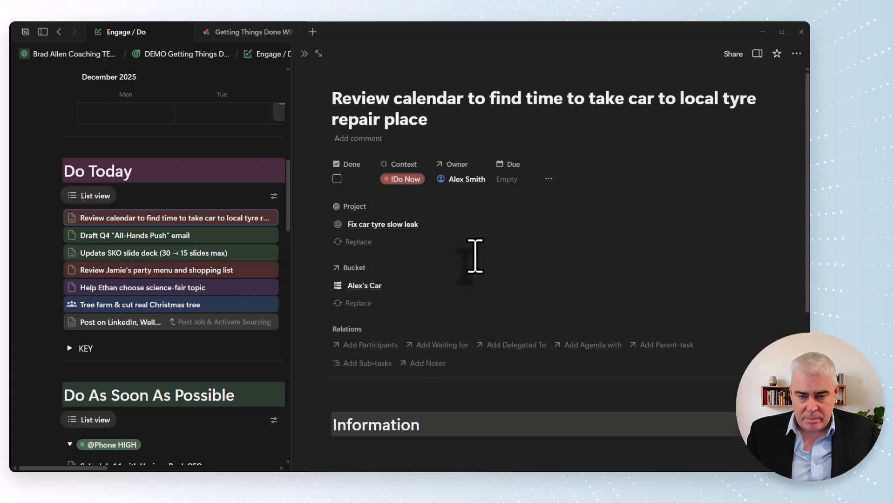
{"action": "scroll", "coordinate": [496, 231], "scroll_direction": "down", "scroll_amount": 2}
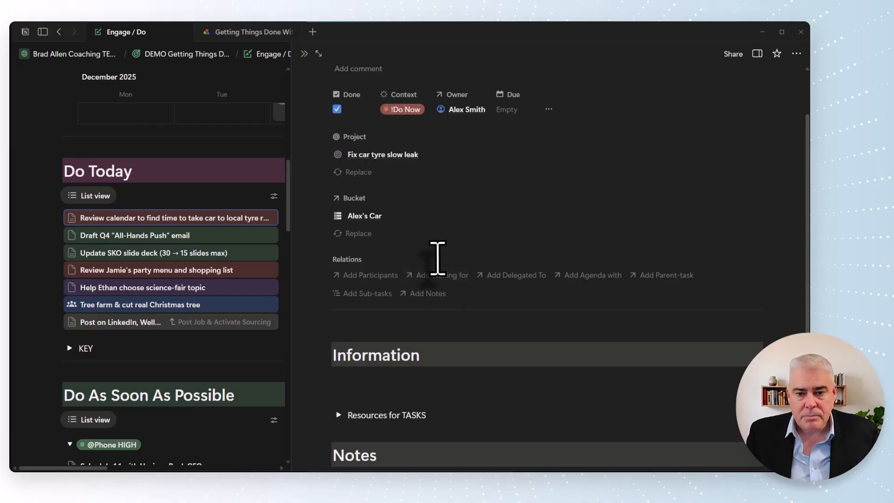
{"action": "scroll", "coordinate": [438, 258], "scroll_direction": "up", "scroll_amount": 2}
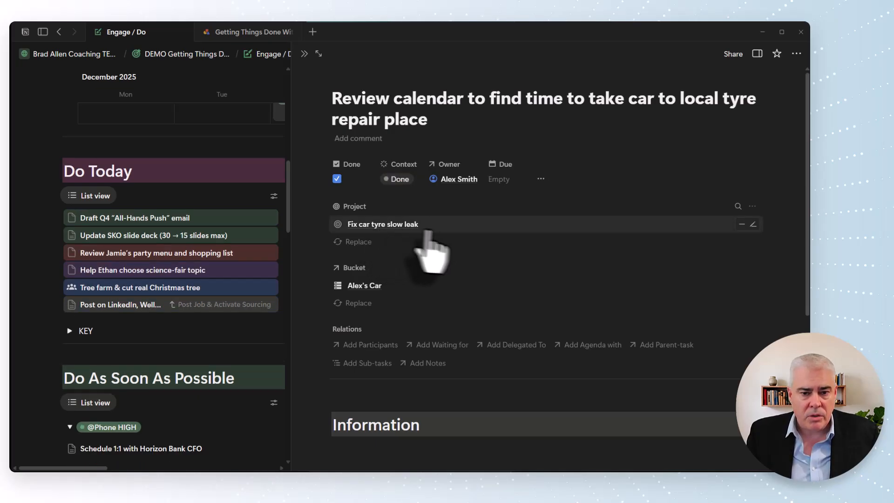
{"action": "left_click", "coordinate": [377, 225]}
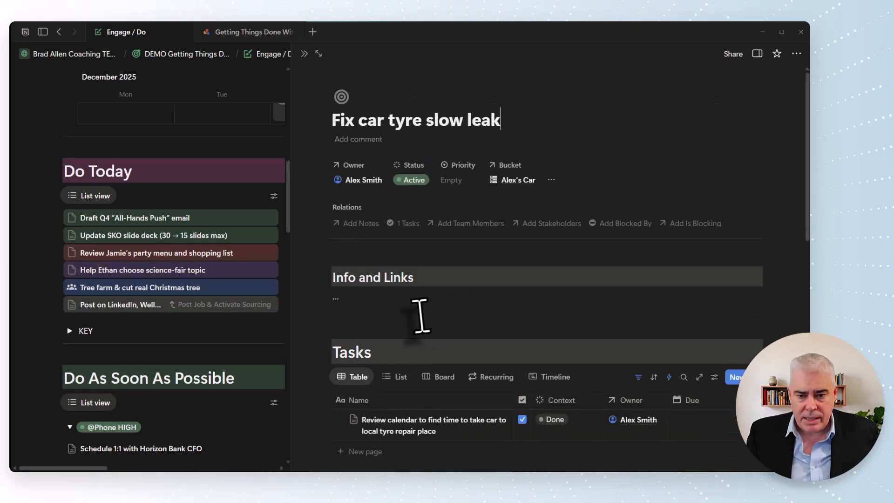
{"action": "scroll", "coordinate": [417, 314], "scroll_direction": "down", "scroll_amount": 3}
{"action": "left_click", "coordinate": [411, 313]}
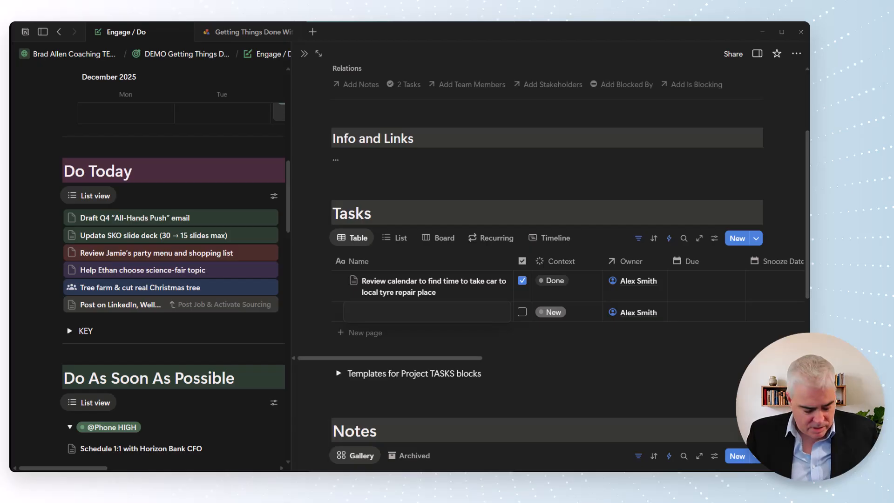
{"action": "type", "text": "Get tyre slow leak fixed"}
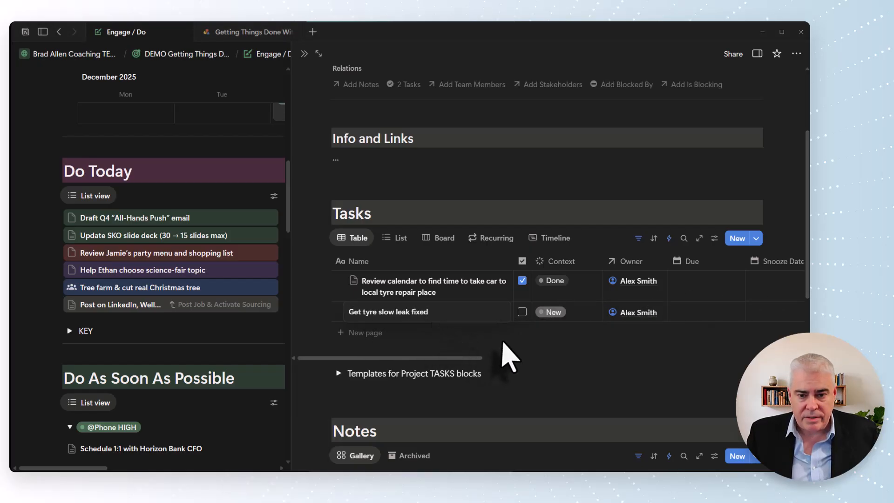
{"action": "key", "text": "Escape"}
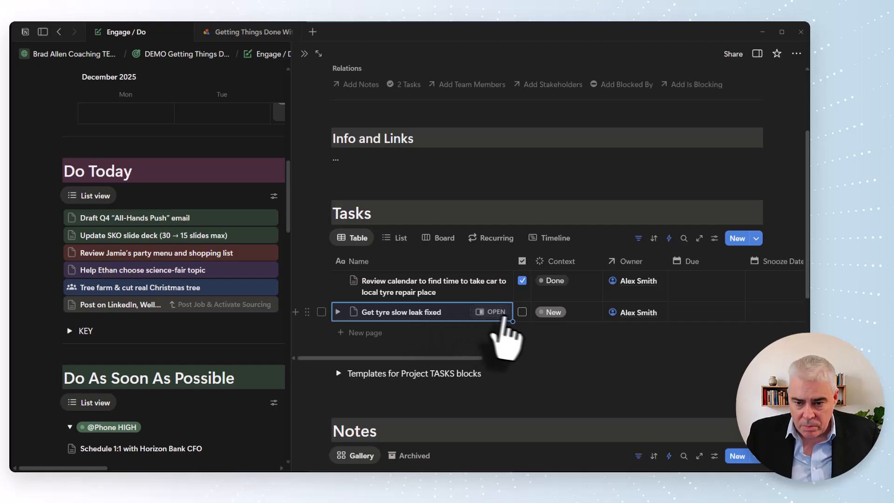
{"action": "left_click", "coordinate": [566, 313]}
{"action": "scroll", "coordinate": [592, 298], "scroll_direction": "down", "scroll_amount": 3}
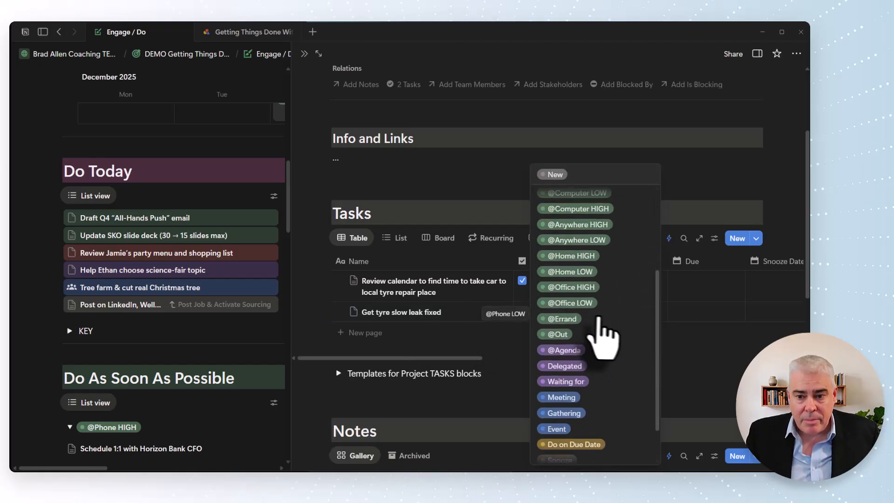
{"action": "left_click", "coordinate": [570, 320]}
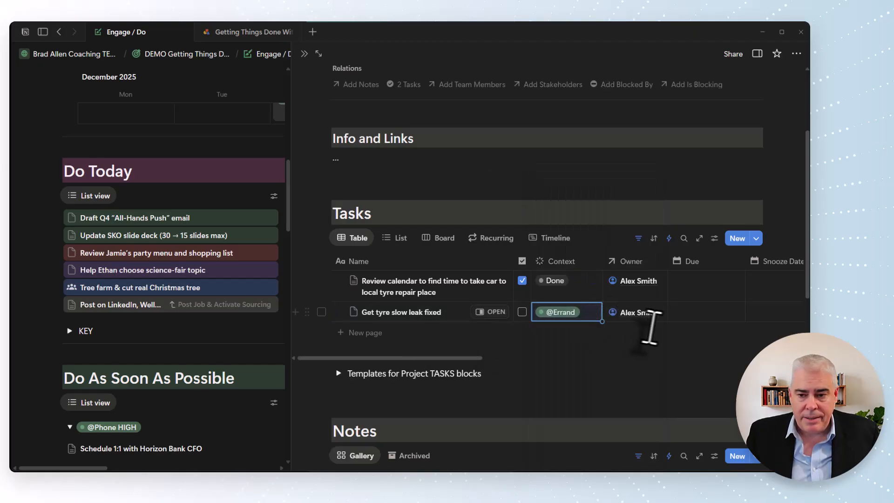
Set the due date of "Get tyre slow leak fixed" to 18 December 2025, 11:00 to 12:00, and return to the Engage / Do calendar.
{"action": "left_click", "coordinate": [709, 319]}
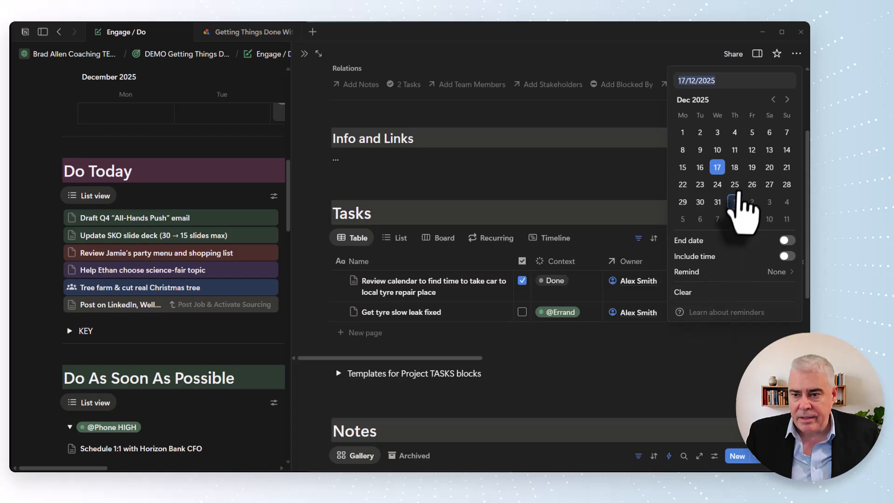
{"action": "left_click", "coordinate": [735, 169]}
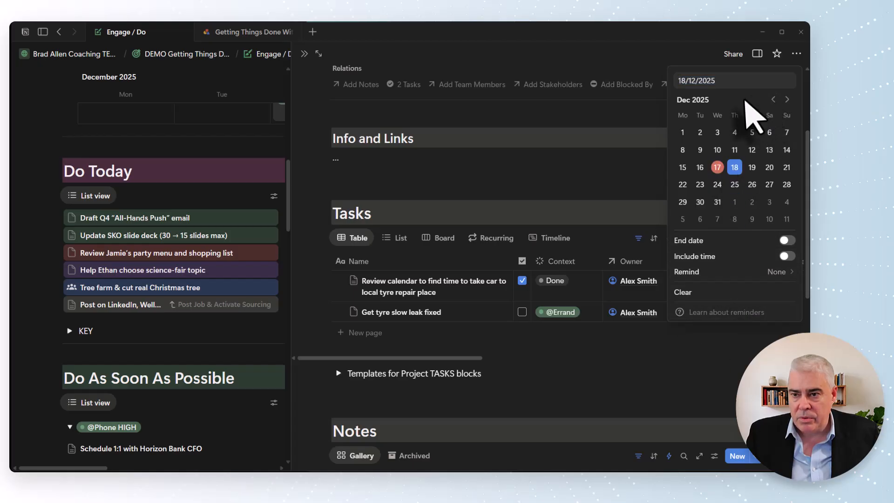
{"action": "left_click", "coordinate": [787, 241]}
{"action": "left_click", "coordinate": [787, 258]}
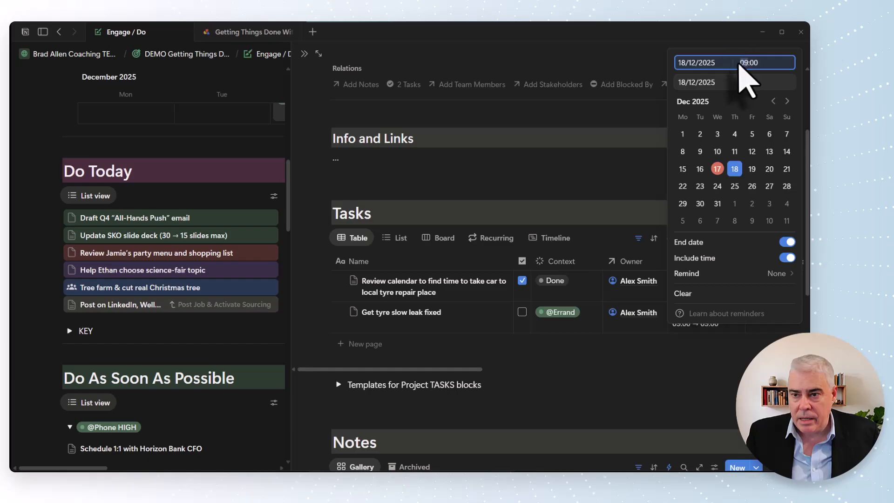
{"action": "type", "text": "11"}
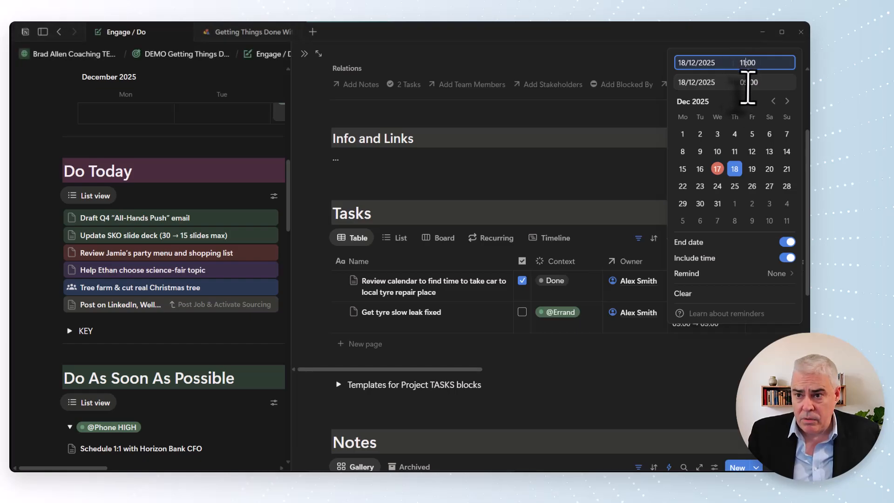
{"action": "left_click", "coordinate": [745, 82]}
{"action": "type", "text": "12"}
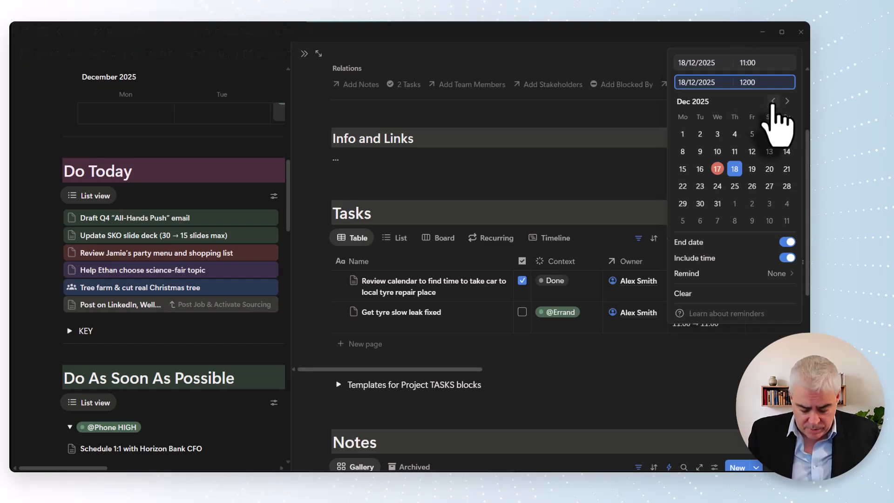
{"action": "key", "text": "Tab"}
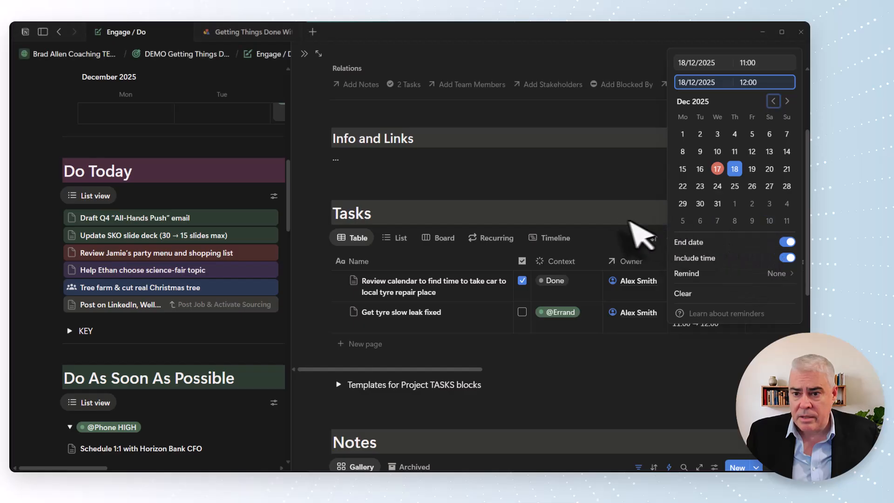
{"action": "left_click", "coordinate": [620, 200]}
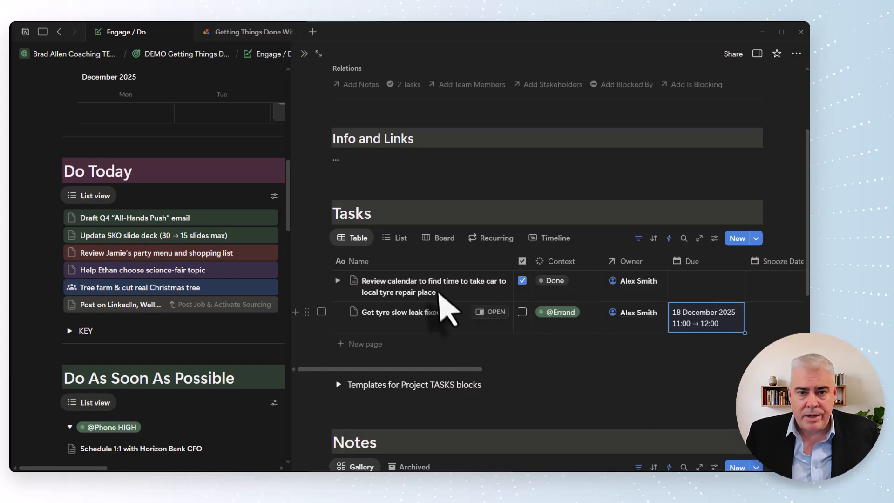
{"action": "left_click", "coordinate": [305, 54]}
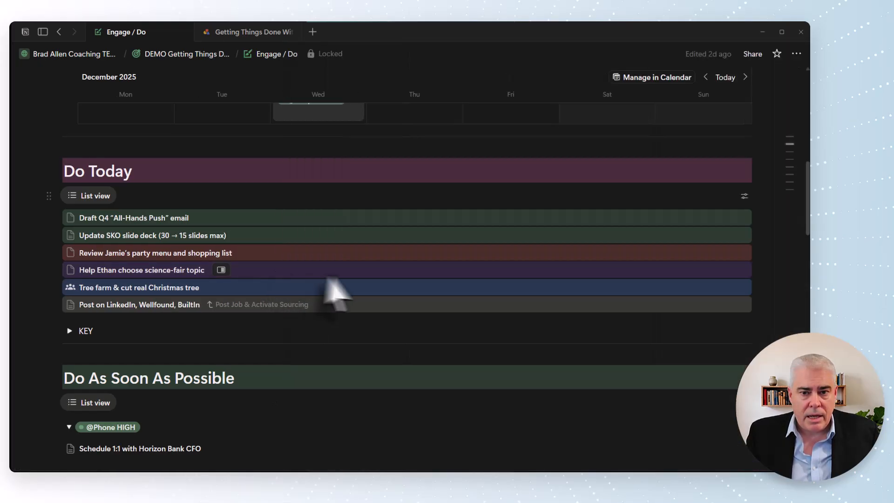
{"action": "scroll", "coordinate": [326, 277], "scroll_direction": "up", "scroll_amount": 6}
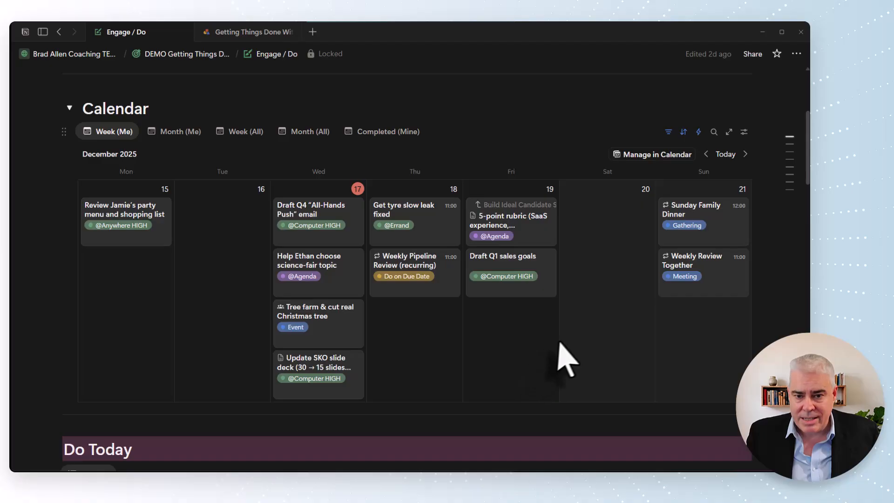